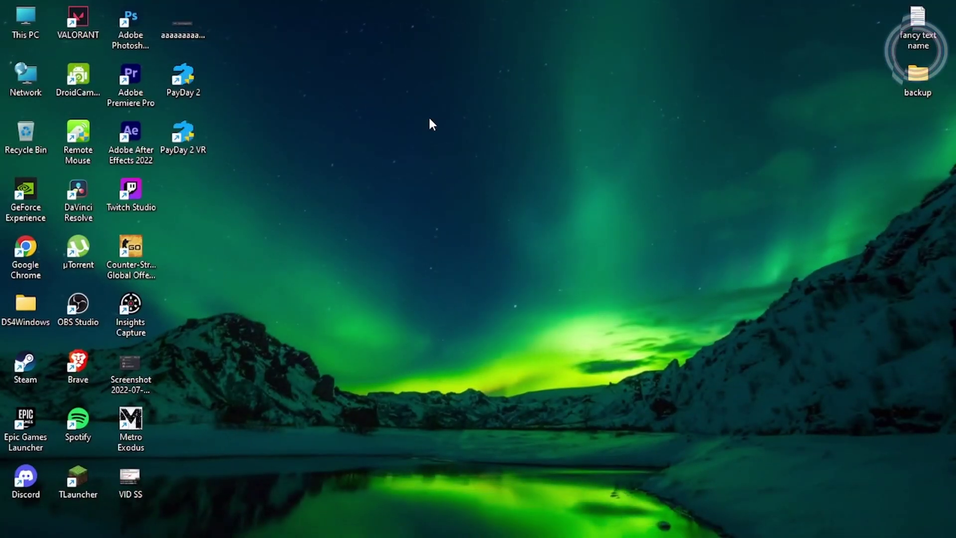
Search 'power' and make Ultimate Performance the active power plan.
{"action": "key", "text": "super"}
{"action": "type", "text": "power"}
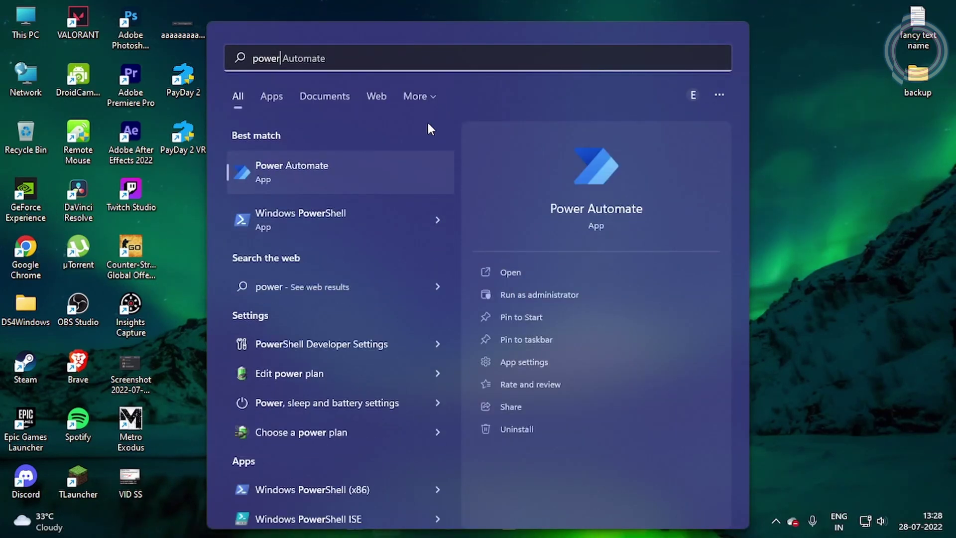
{"action": "left_click", "coordinate": [285, 433]}
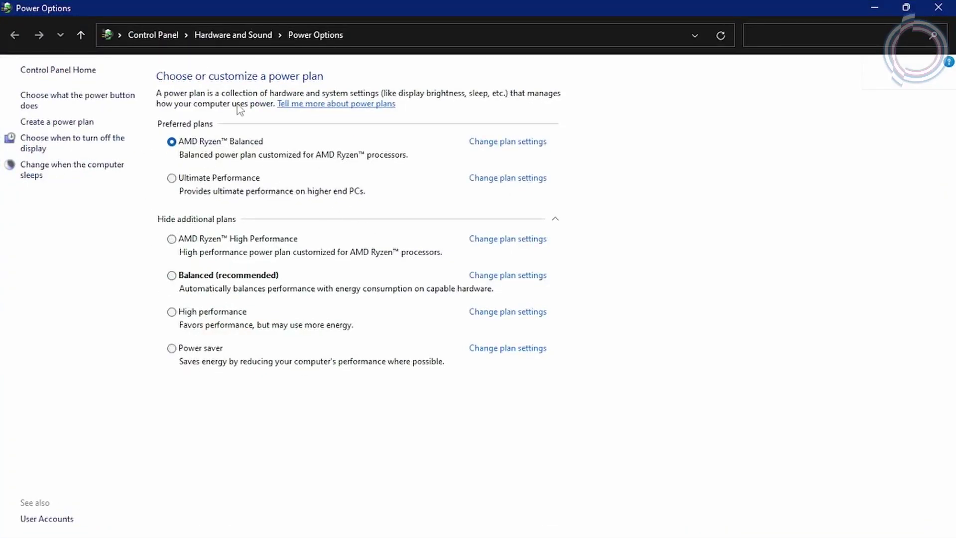
{"action": "left_click", "coordinate": [184, 279]}
{"action": "left_click", "coordinate": [172, 181]}
Set the Ultimate Performance plan's display to never turn off and save the changes.
{"action": "left_click", "coordinate": [498, 178]}
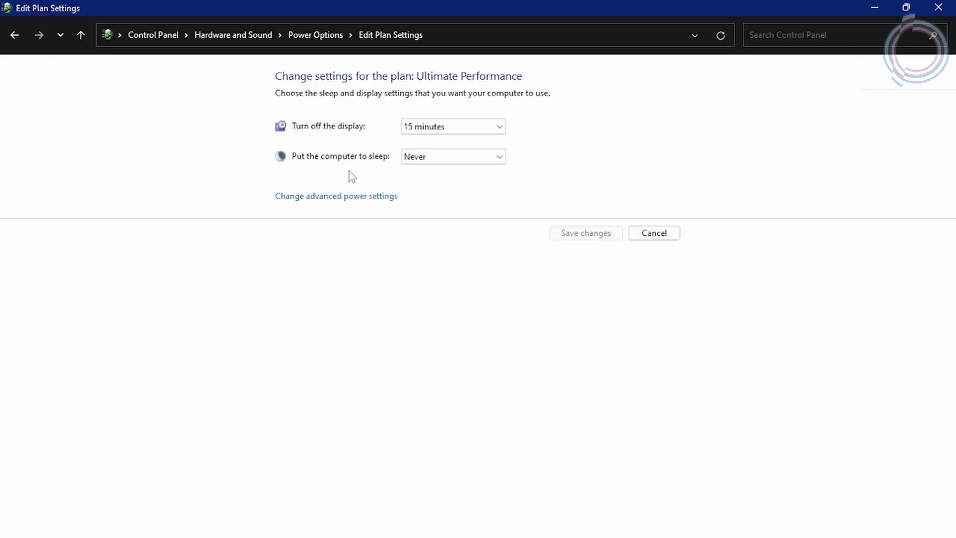
{"action": "left_click", "coordinate": [433, 126]}
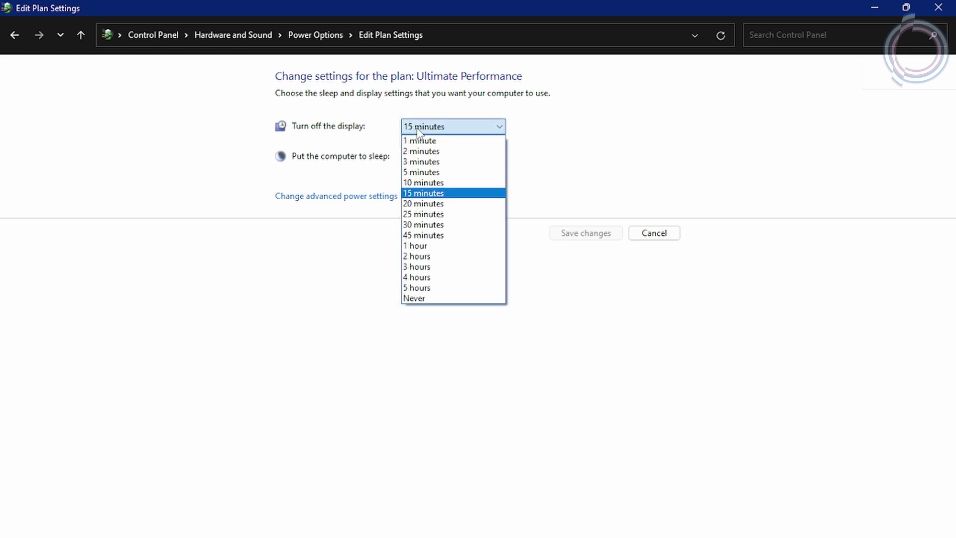
{"action": "left_click", "coordinate": [413, 298]}
{"action": "left_click", "coordinate": [581, 232]}
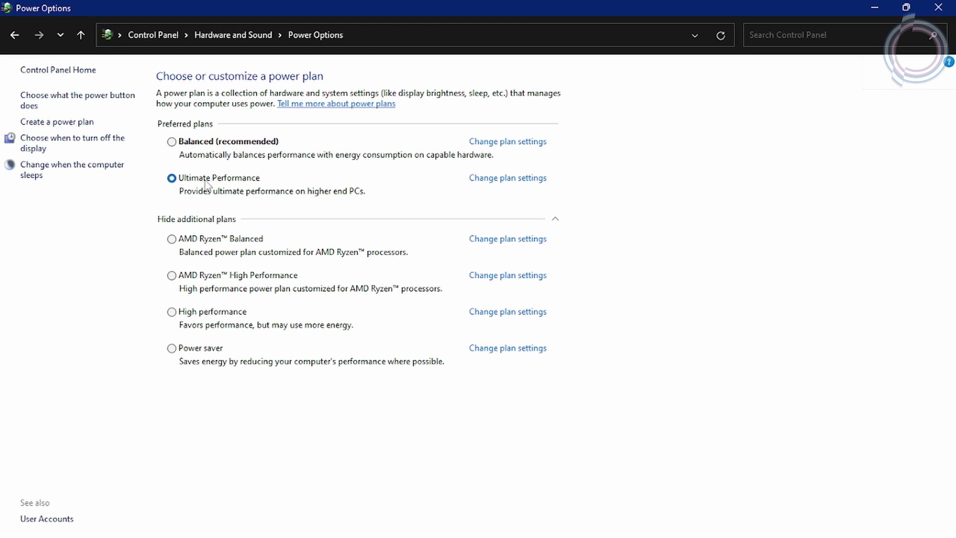
Close Power Options and open the Prefetch folder via Run, granting access and maximizing it.
{"action": "left_click", "coordinate": [939, 7]}
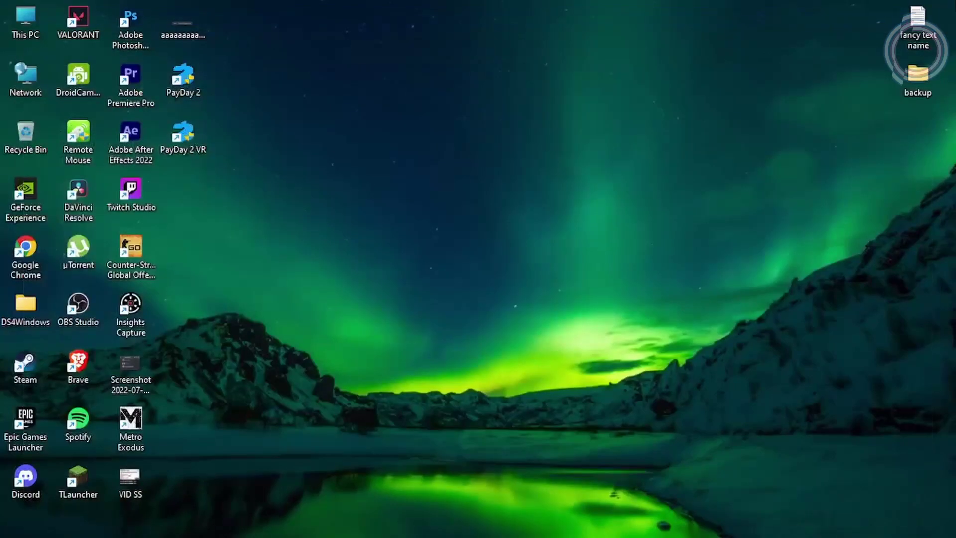
{"action": "key", "text": "super"}
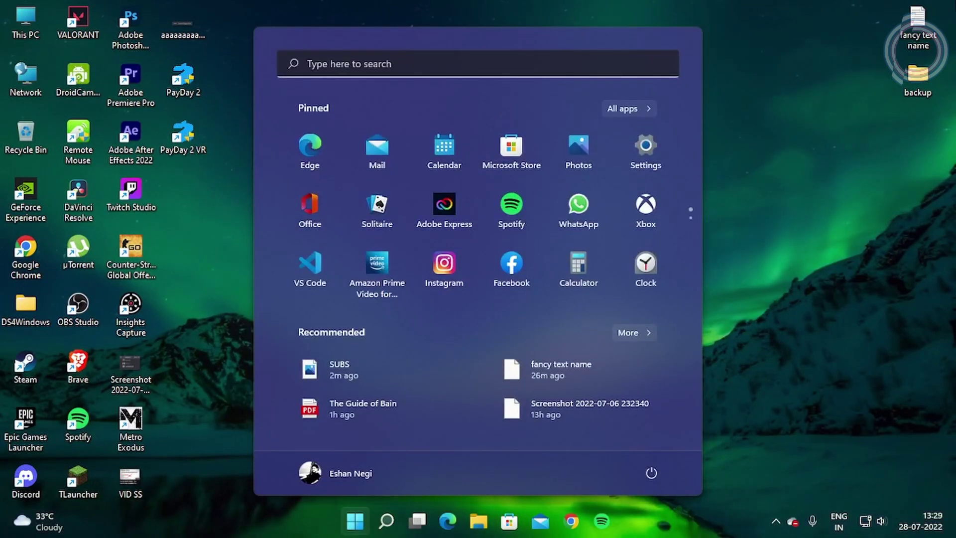
{"action": "key", "text": "super"}
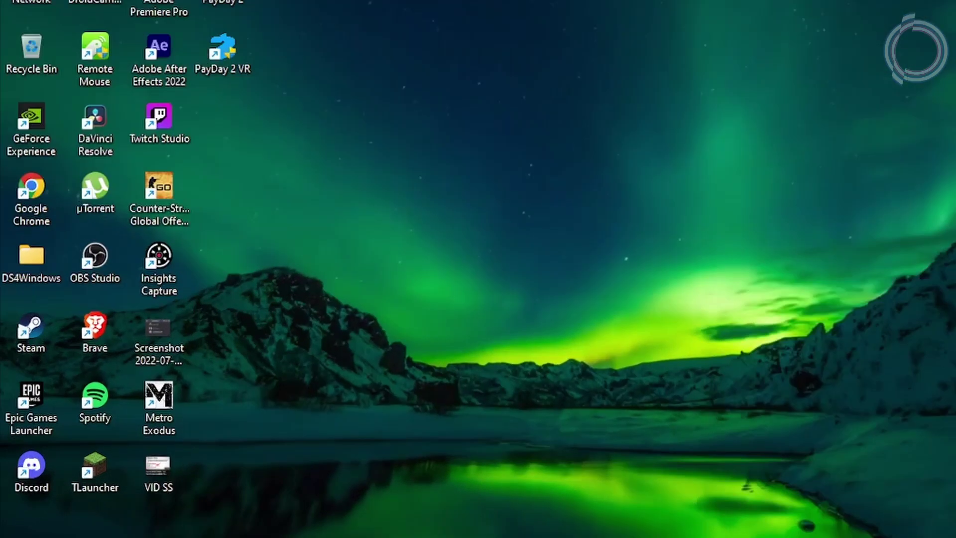
{"action": "key", "text": "super+r"}
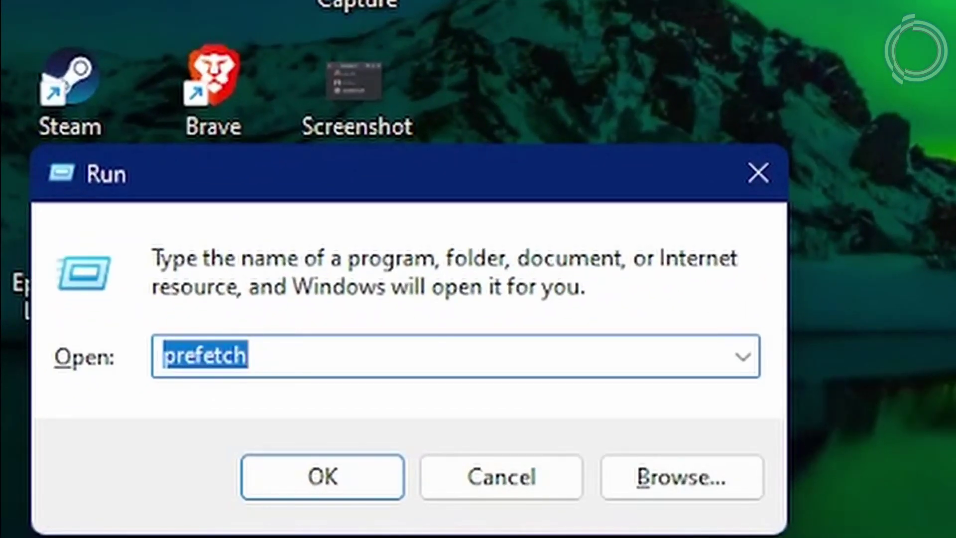
{"action": "key", "text": "Return"}
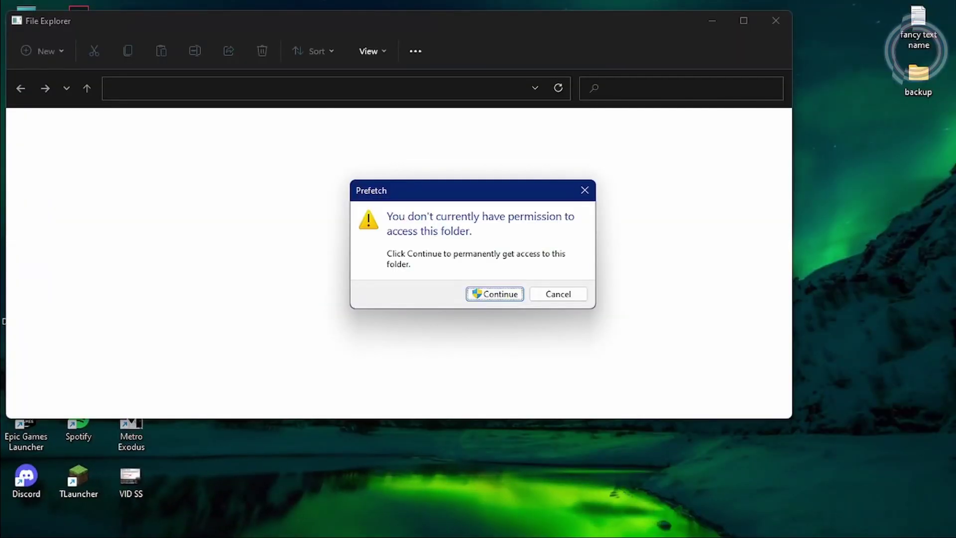
{"action": "key", "text": "Return"}
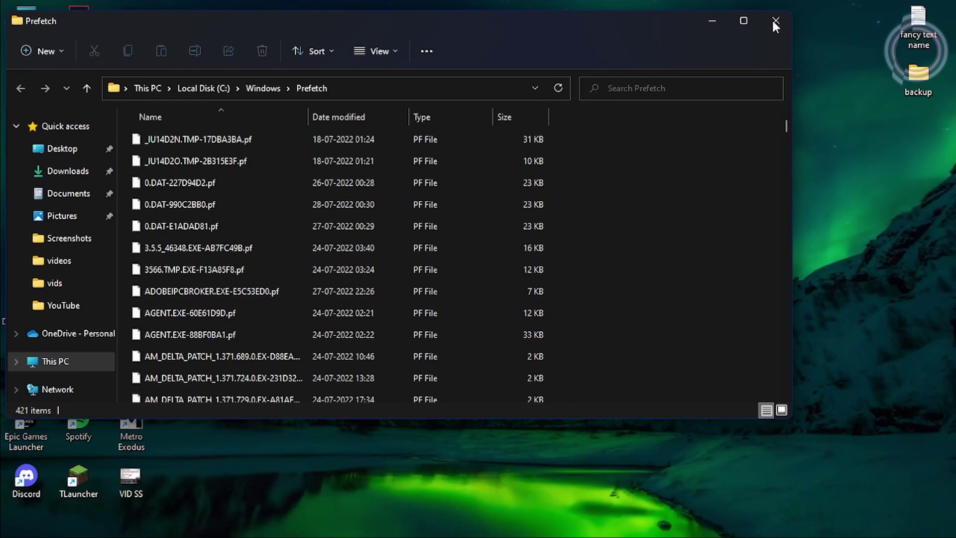
{"action": "left_click", "coordinate": [744, 21]}
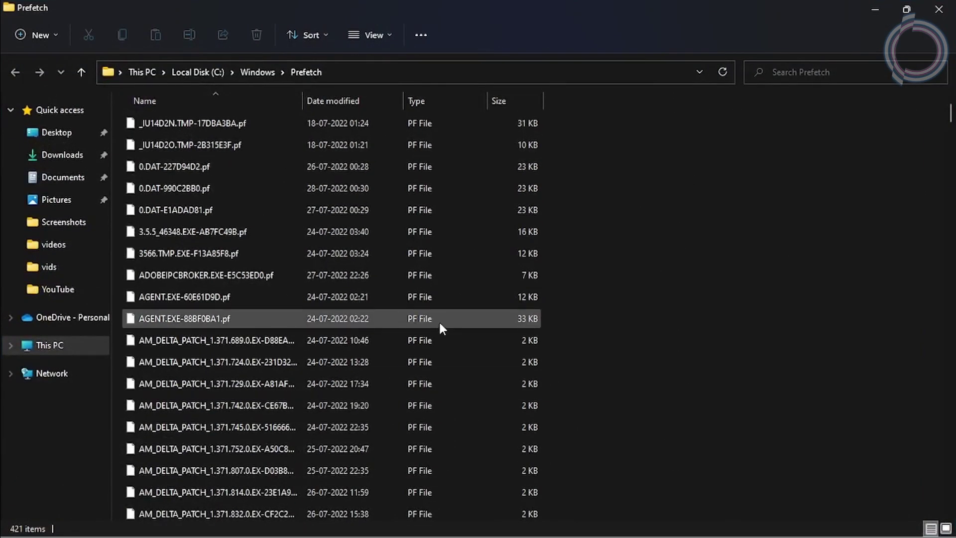
Permanently delete all 421 Prefetch files and close the folder.
{"action": "key", "text": "ctrl+a"}
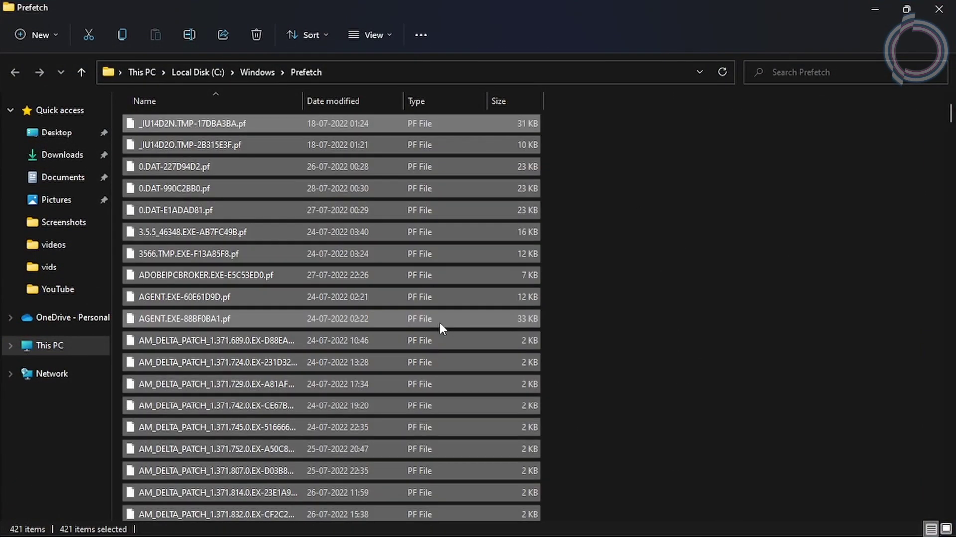
{"action": "key", "text": "shift+Delete"}
{"action": "key", "text": "Return"}
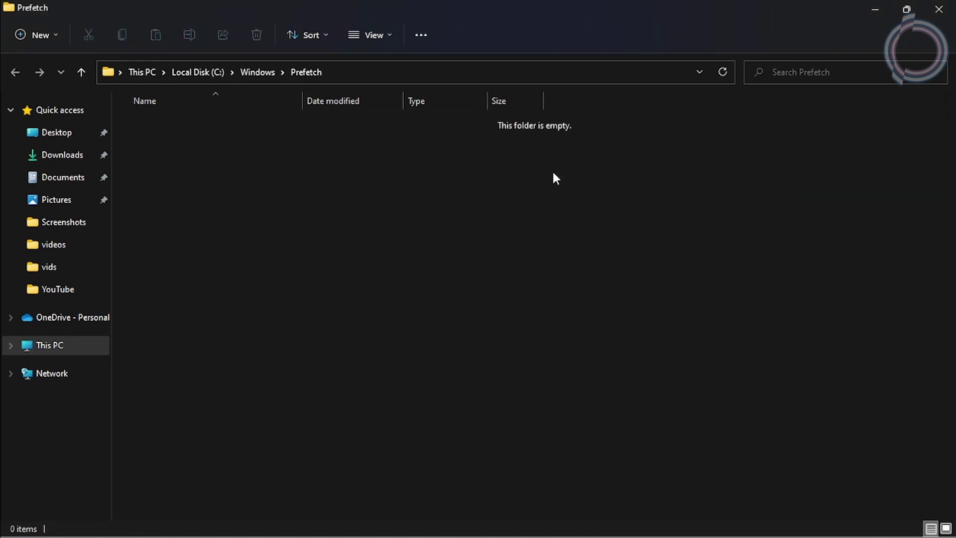
{"action": "left_click", "coordinate": [939, 9]}
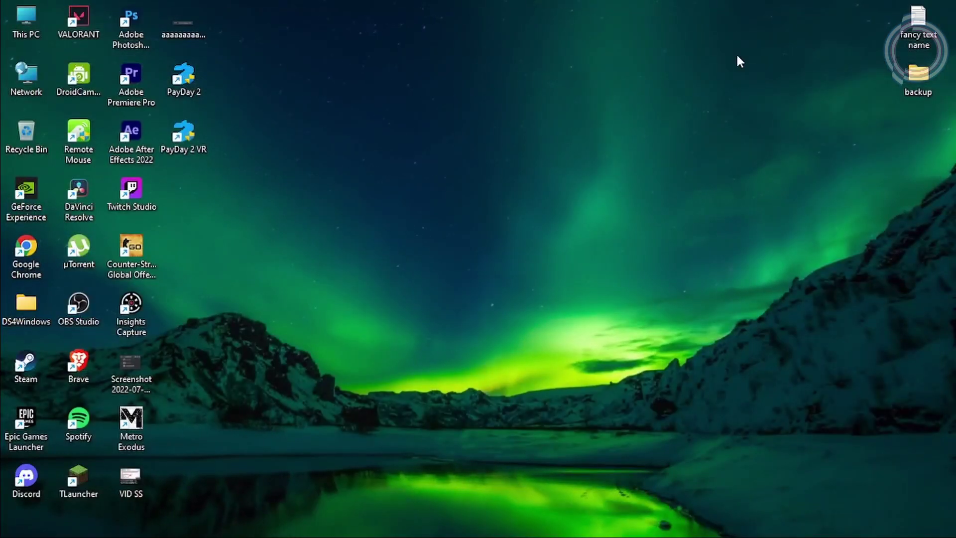
Open the user's %temp% folder from the Run prompt.
{"action": "key", "text": "super+r"}
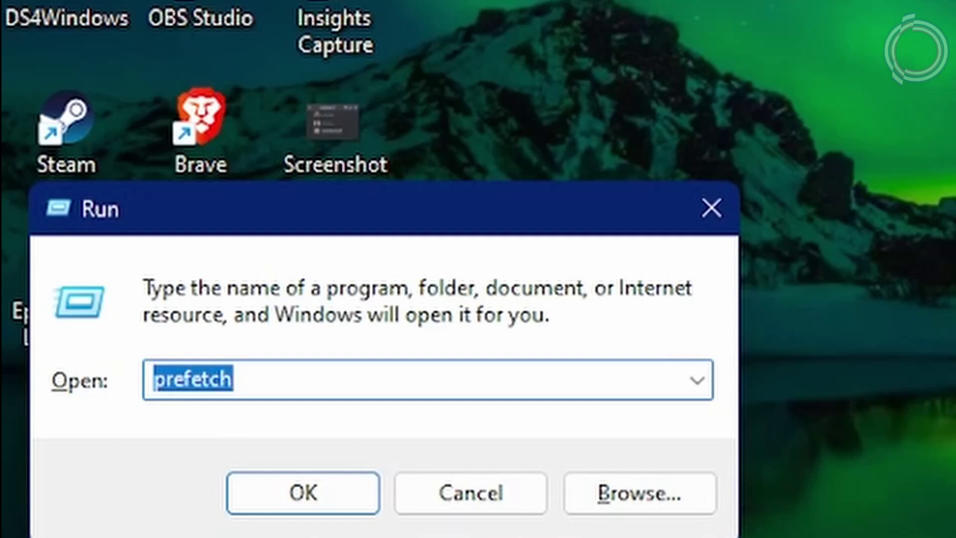
{"action": "type", "text": "%%"}
{"action": "key", "text": "Left"}
{"action": "type", "text": "temp"}
{"action": "key", "text": "ctrl+a"}
{"action": "key", "text": "Return"}
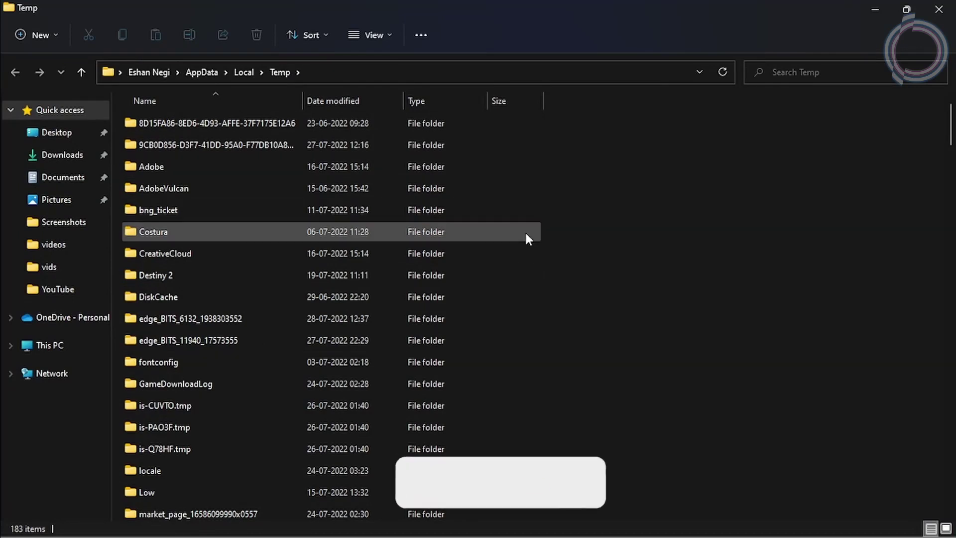
Permanently delete all 183 Temp items, skipping every file still in use.
{"action": "key", "text": "ctrl+a"}
{"action": "key", "text": "shift+Delete"}
{"action": "key", "text": "Return"}
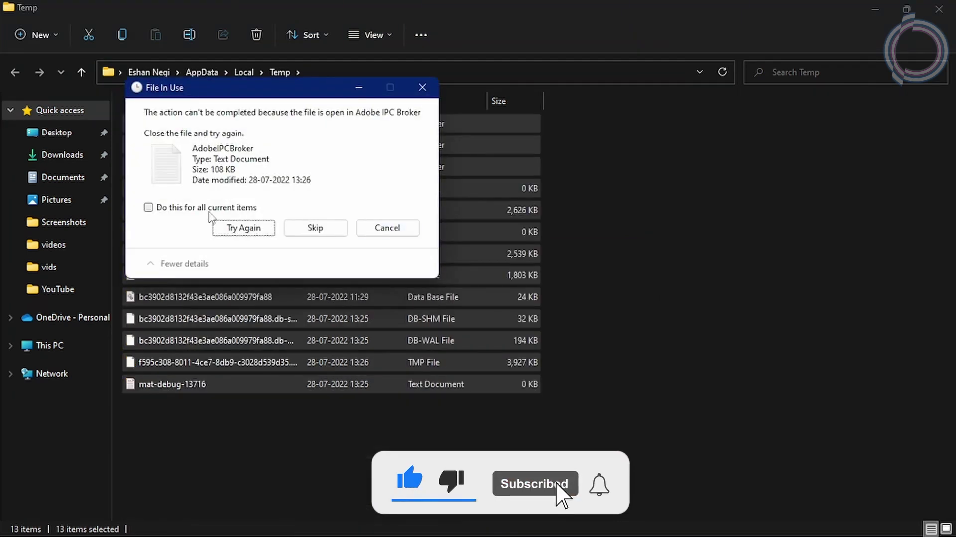
{"action": "left_click", "coordinate": [224, 209]}
{"action": "left_click", "coordinate": [312, 229]}
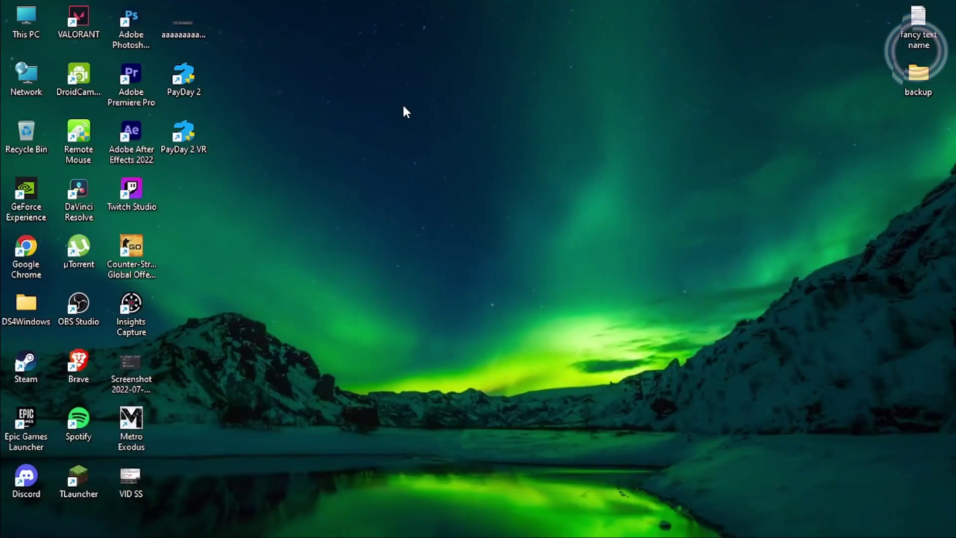
Refresh the desktop and open Display settings' Graphics page.
{"action": "right_click", "coordinate": [406, 105]}
{"action": "left_click", "coordinate": [423, 167]}
{"action": "right_click", "coordinate": [413, 56]}
{"action": "left_click", "coordinate": [451, 174]}
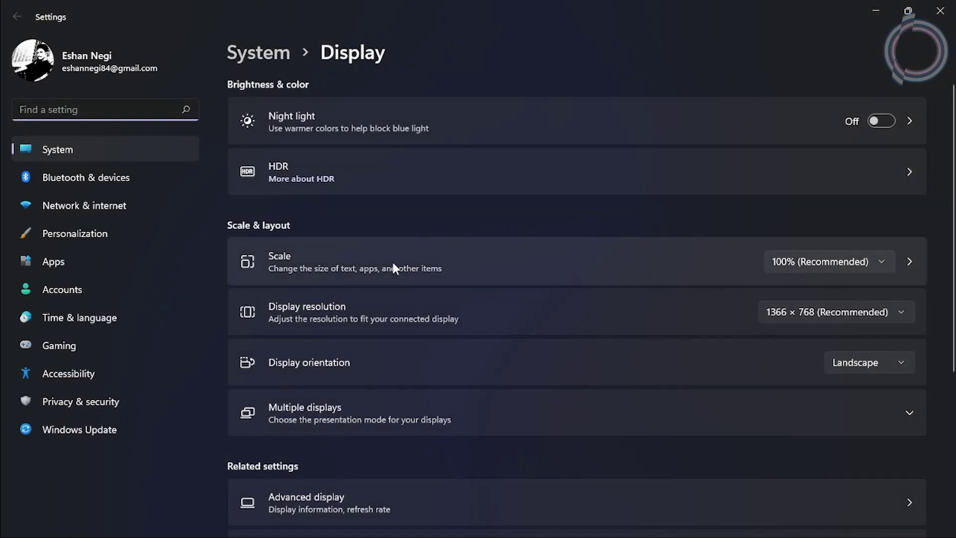
{"action": "scroll", "coordinate": [393, 260], "scroll_direction": "down", "scroll_amount": 5}
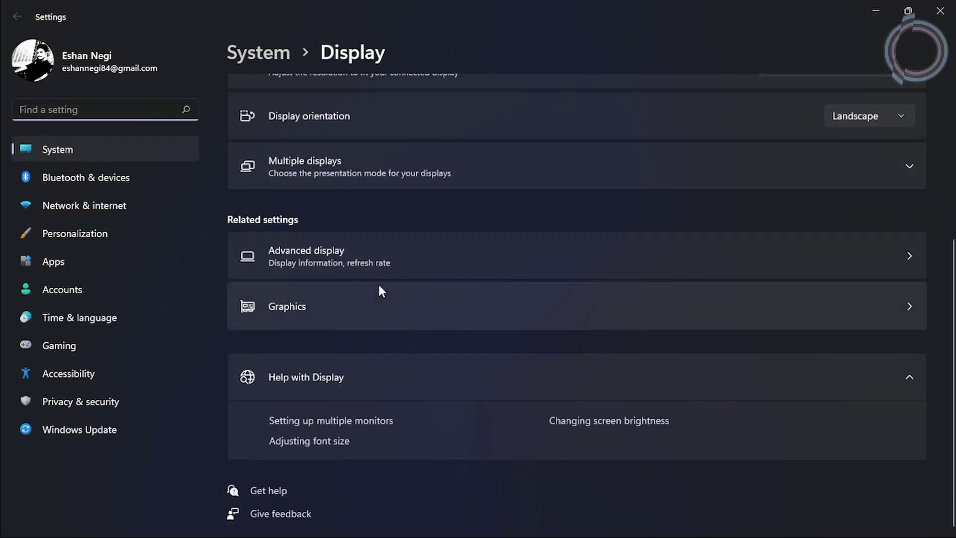
{"action": "left_click", "coordinate": [329, 302]}
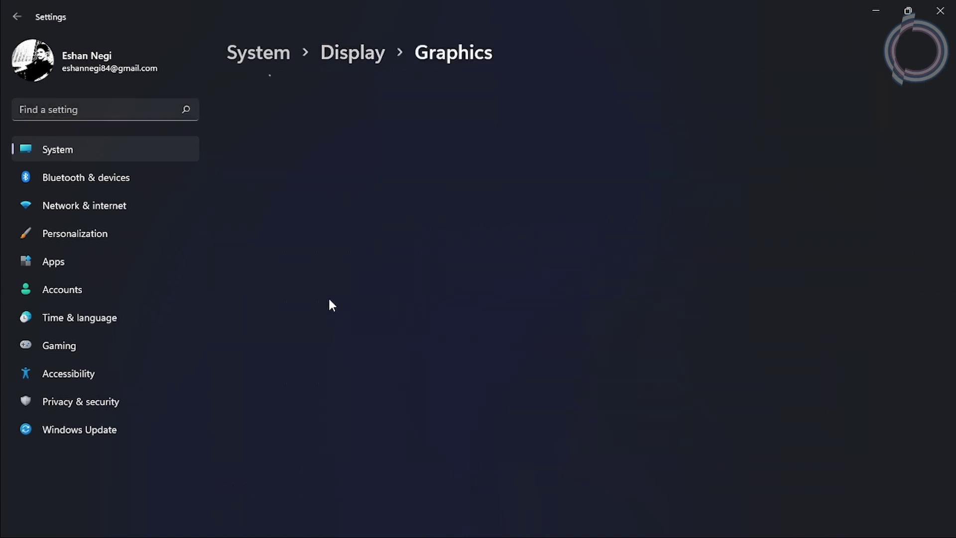
Set VALORANT's graphics preference to High performance, save it, and close Settings.
{"action": "scroll", "coordinate": [316, 210], "scroll_direction": "down", "scroll_amount": 8}
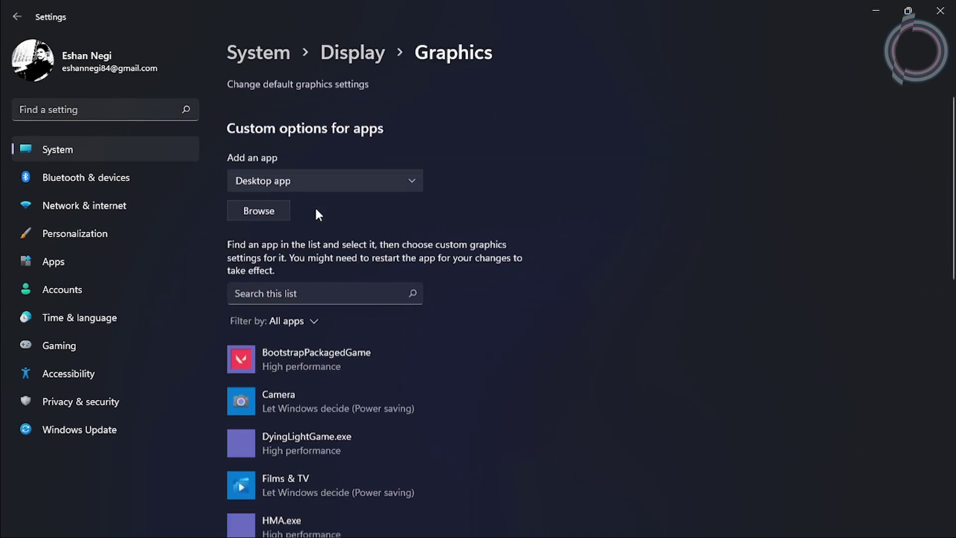
{"action": "scroll", "coordinate": [316, 214], "scroll_direction": "up", "scroll_amount": 8}
{"action": "left_click", "coordinate": [276, 246]}
{"action": "left_click", "coordinate": [421, 313]}
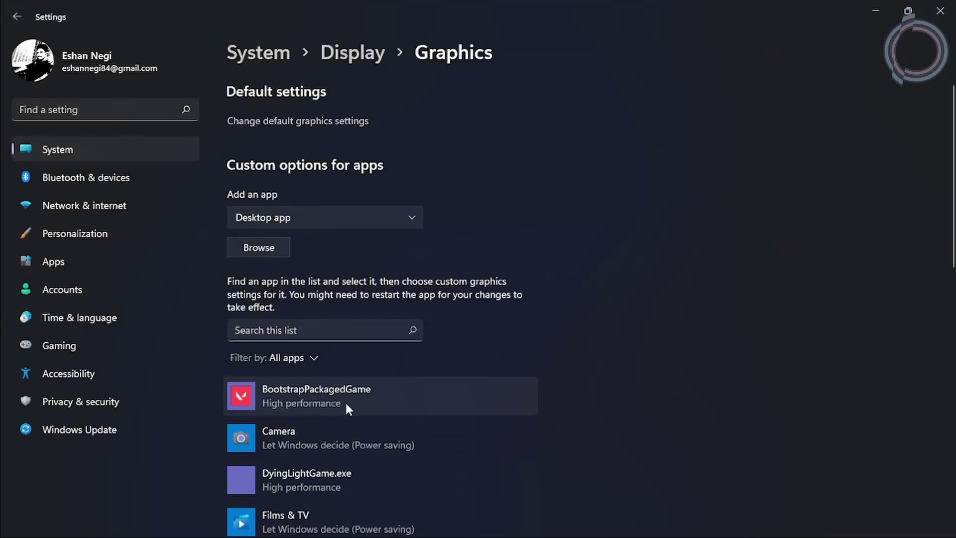
{"action": "left_click", "coordinate": [345, 401]}
{"action": "left_click", "coordinate": [434, 454]}
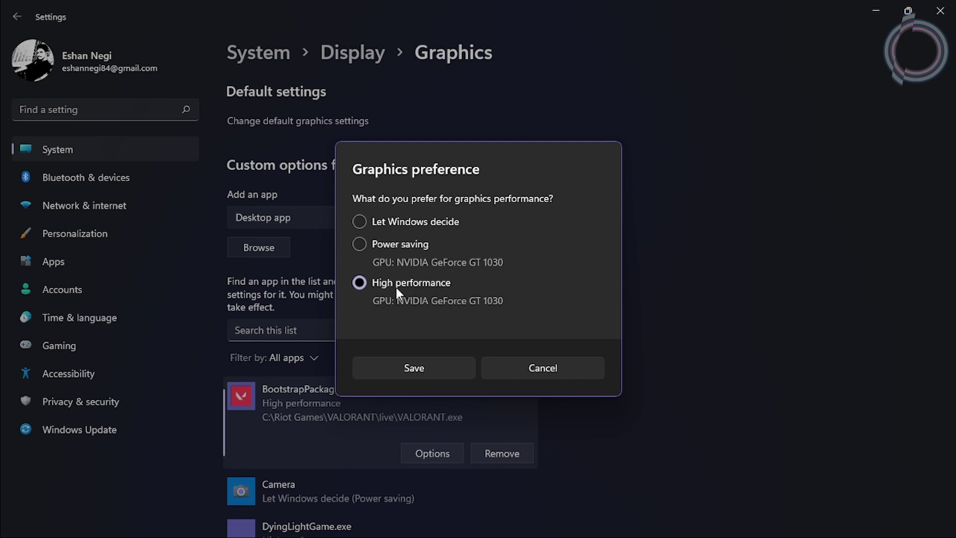
{"action": "left_click", "coordinate": [401, 367]}
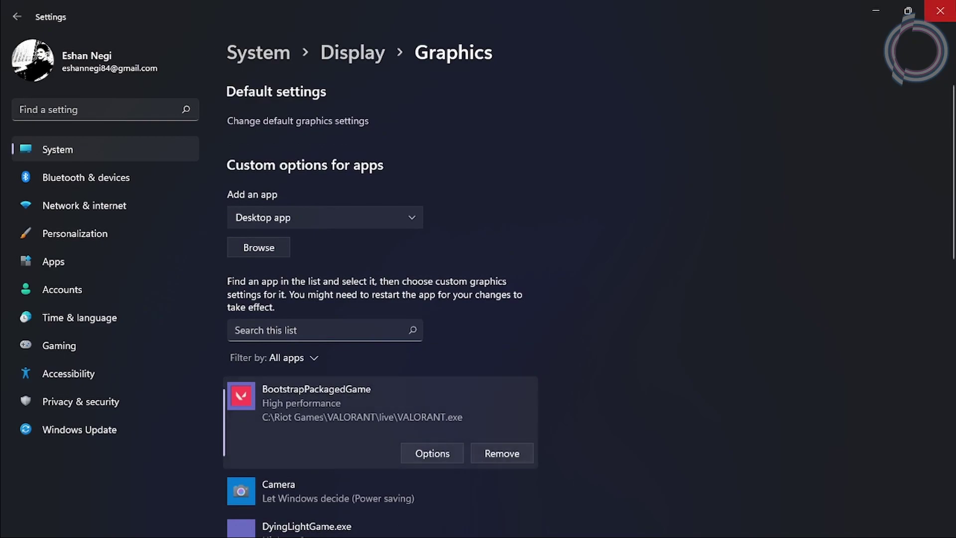
{"action": "left_click", "coordinate": [940, 10]}
Move the VALORANT shortcut and open the Compatibility tab of its Properties.
{"action": "left_click_drag", "start_coordinate": [78, 17], "coordinate": [411, 118]}
{"action": "right_click", "coordinate": [401, 155]}
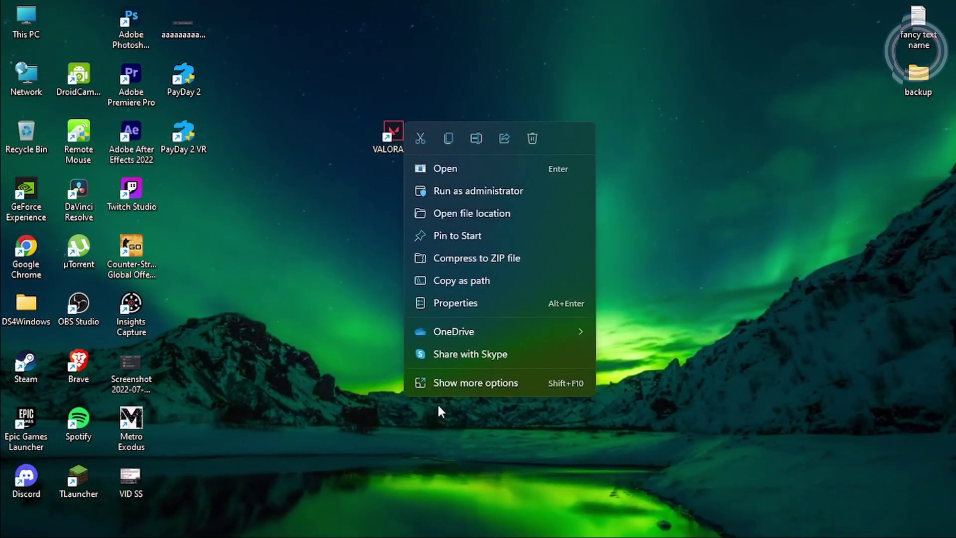
{"action": "left_click", "coordinate": [437, 385]}
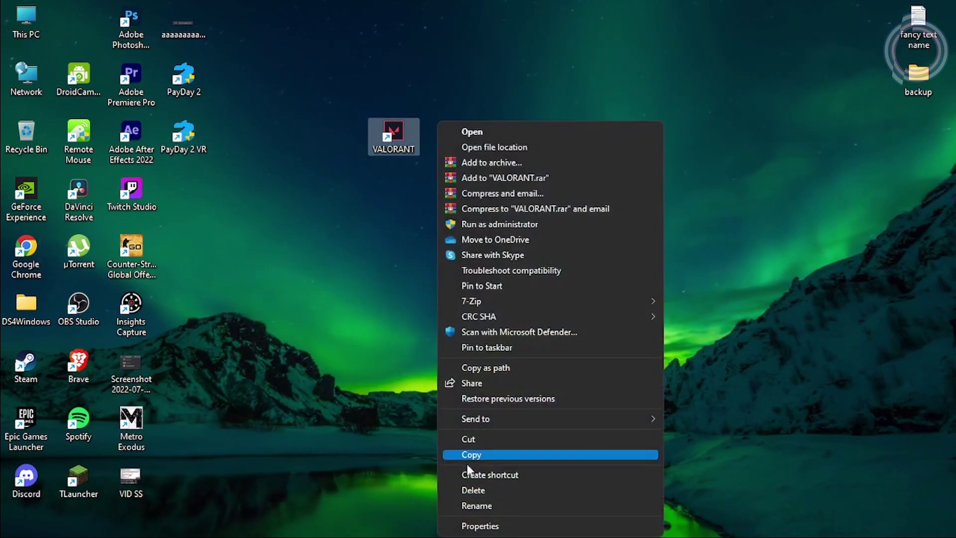
{"action": "left_click", "coordinate": [479, 526]}
{"action": "left_click_drag", "start_coordinate": [454, 124], "coordinate": [396, 38]}
{"action": "left_click", "coordinate": [530, 71]}
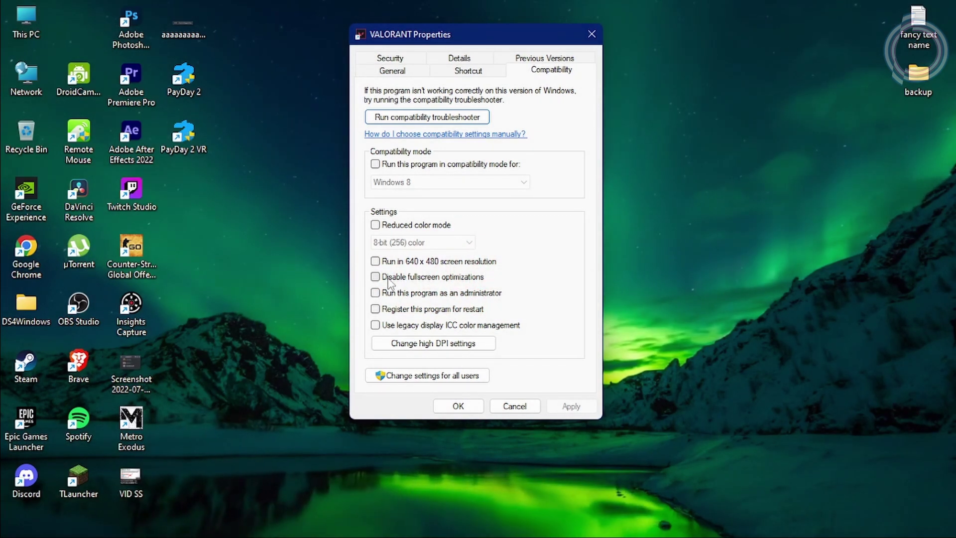
Enable the high DPI scaling override for VALORANT and apply the compatibility changes.
{"action": "left_click", "coordinate": [473, 343]}
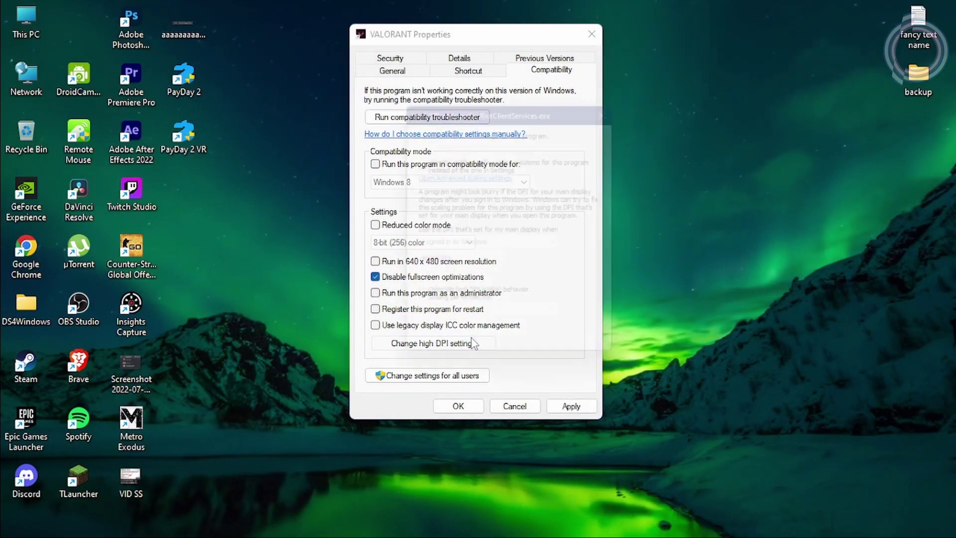
{"action": "left_click", "coordinate": [542, 356]}
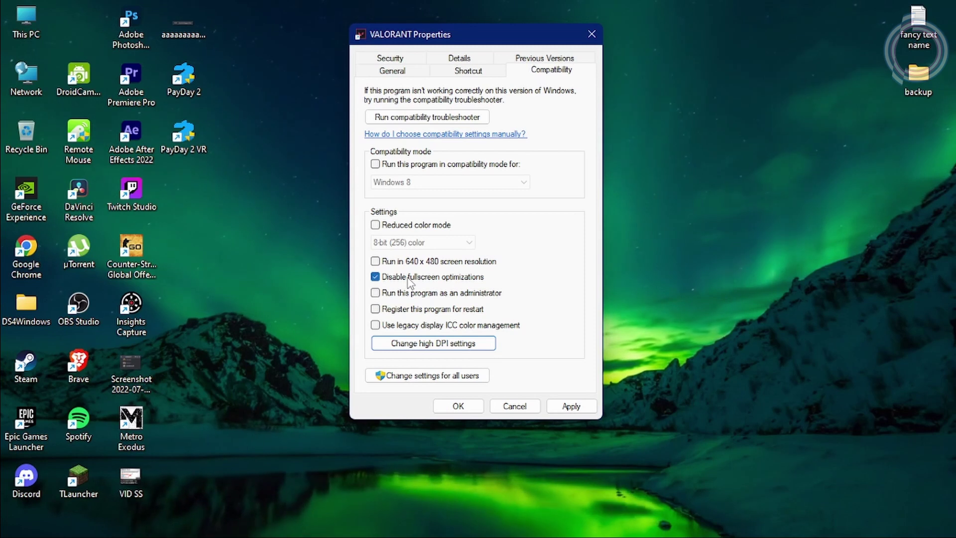
{"action": "left_click", "coordinate": [431, 344]}
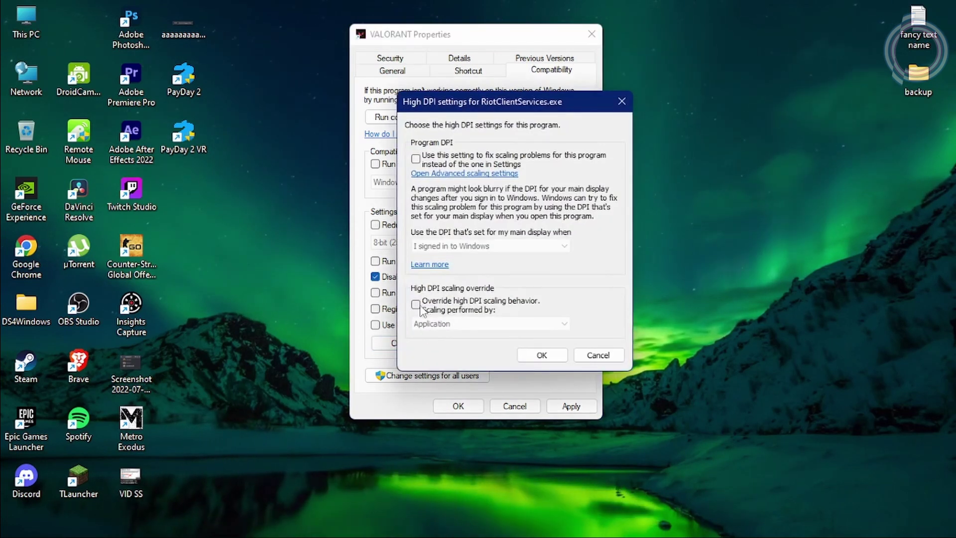
{"action": "left_click", "coordinate": [542, 355]}
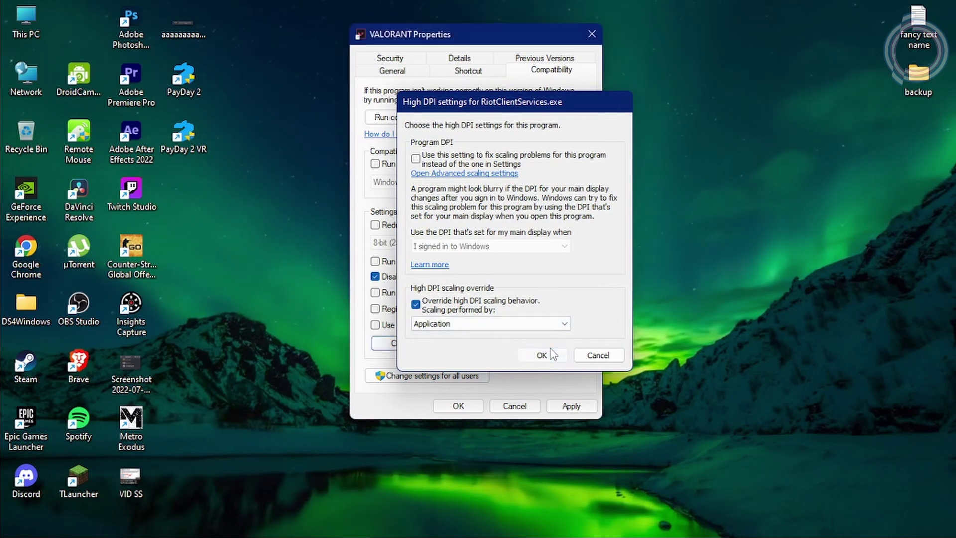
{"action": "left_click", "coordinate": [568, 406]}
{"action": "left_click", "coordinate": [457, 406]}
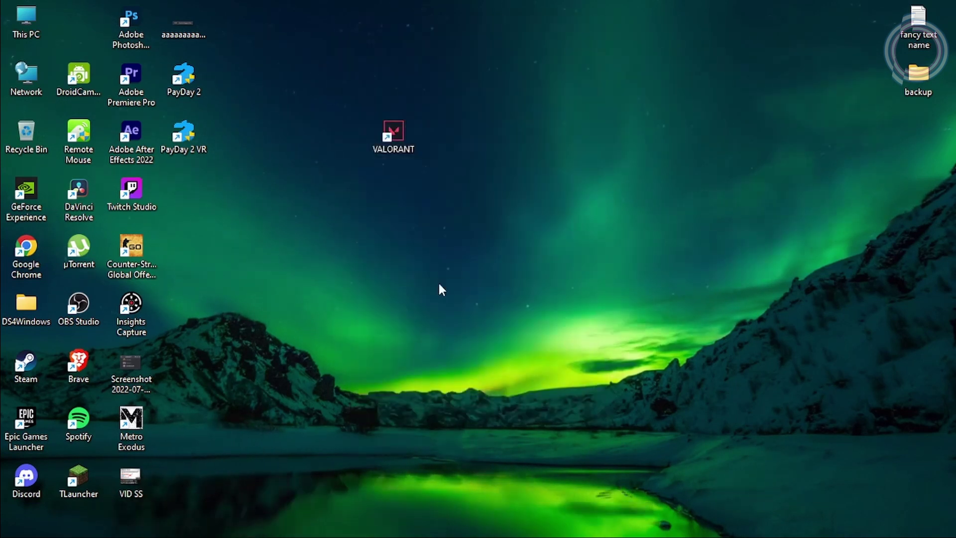
Reopen VALORANT's Properties and turn on Disable fullscreen optimizations.
{"action": "right_click", "coordinate": [392, 131]}
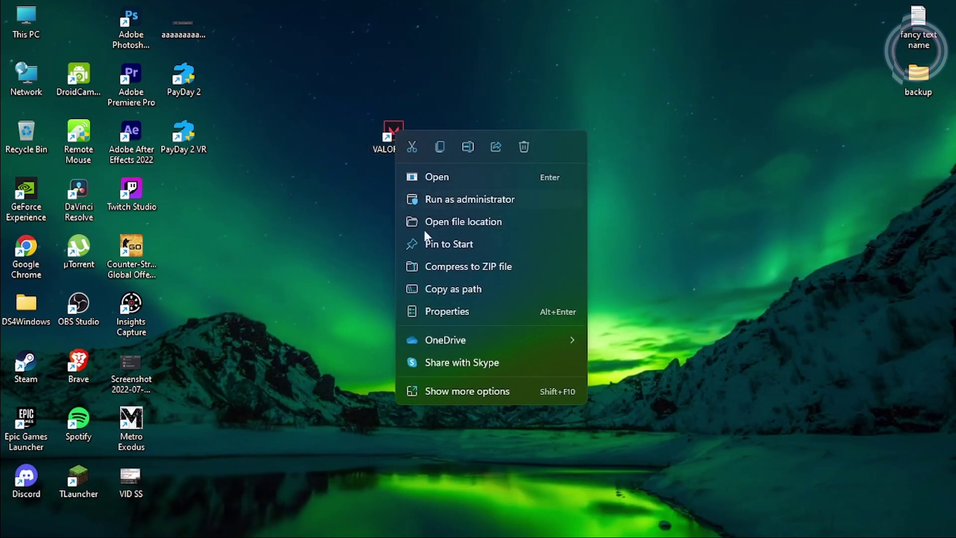
{"action": "left_click", "coordinate": [430, 391]}
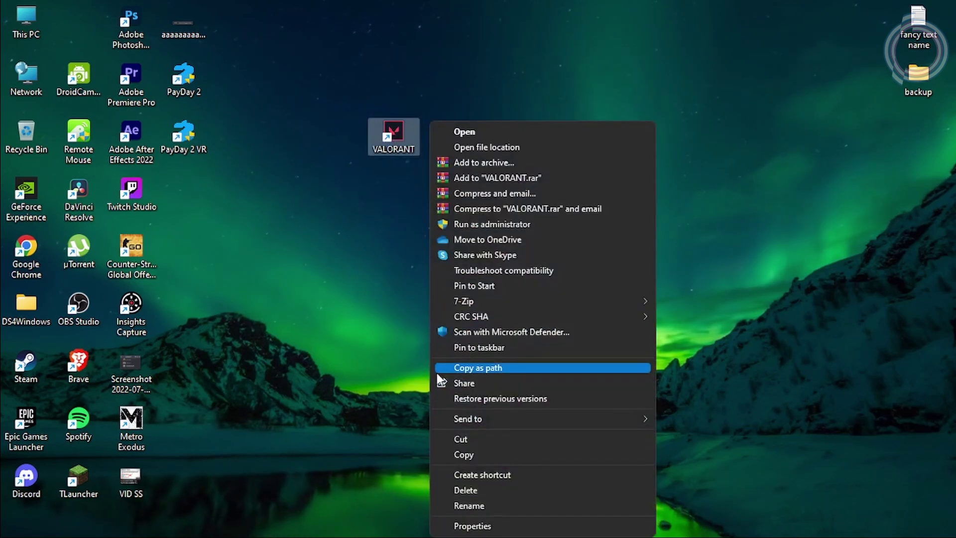
{"action": "left_click", "coordinate": [472, 526]}
{"action": "left_click", "coordinate": [601, 178]}
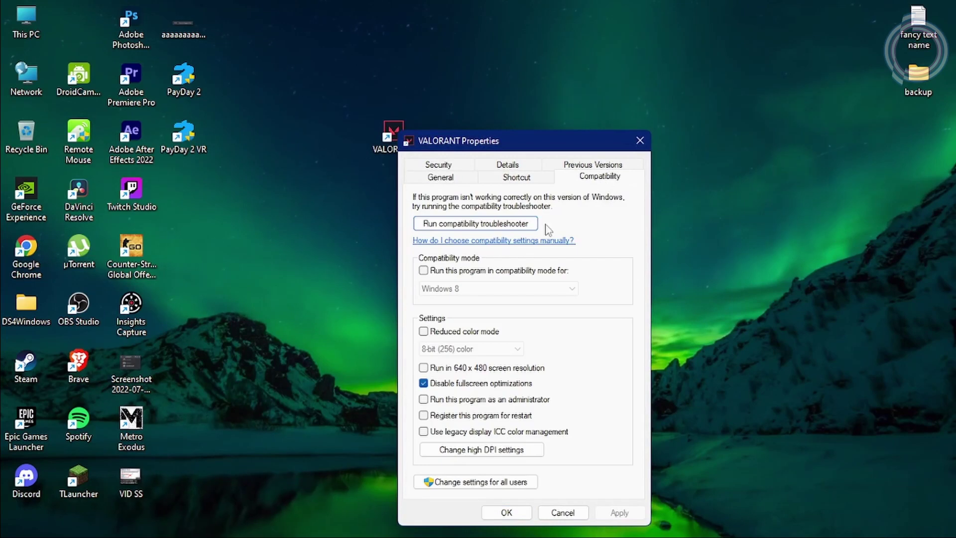
{"action": "left_click", "coordinate": [424, 384]}
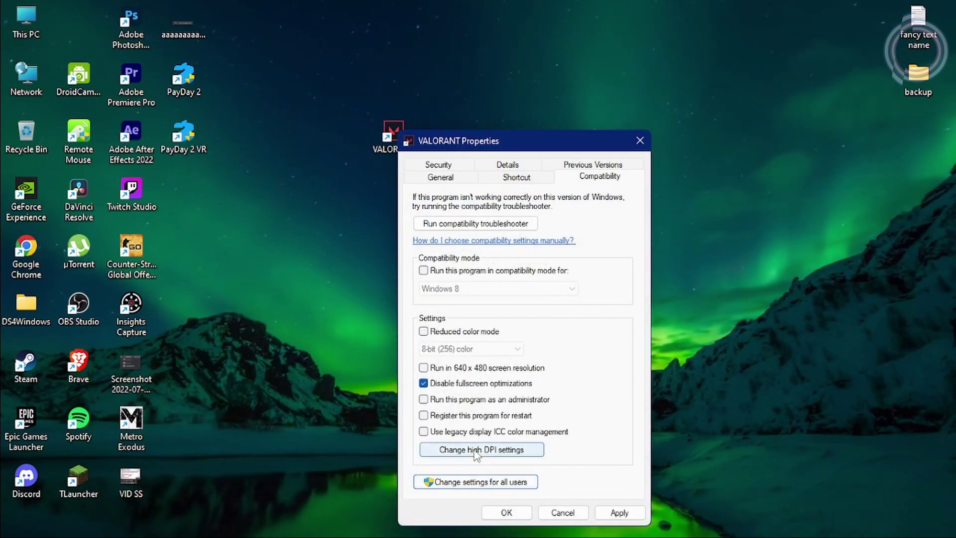
{"action": "left_click", "coordinate": [475, 451]}
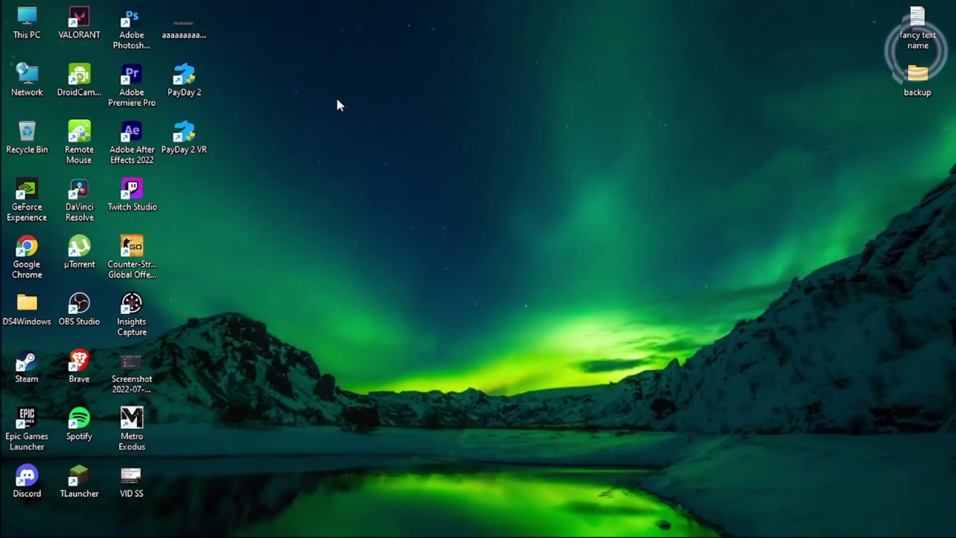
{"action": "mouse_move", "coordinate": [534, 536]}
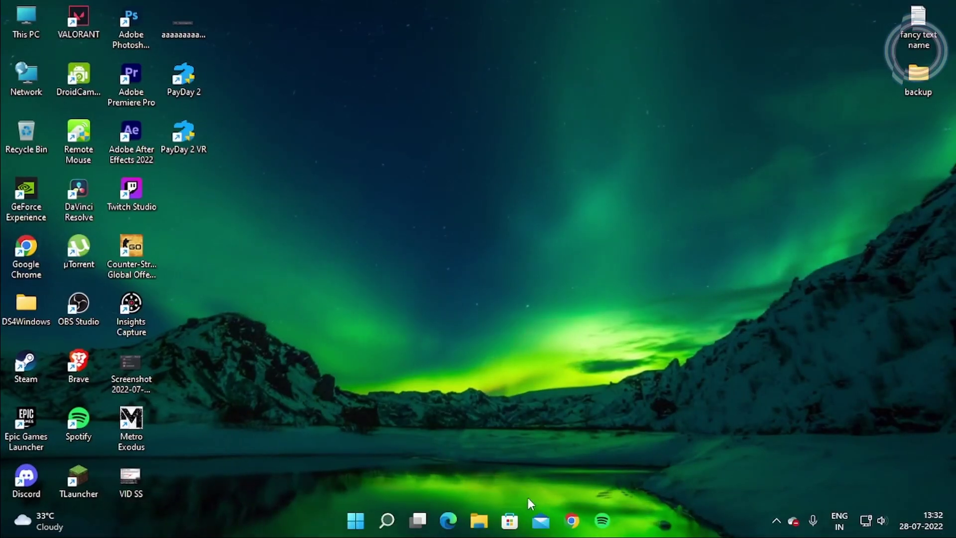
{"action": "left_click", "coordinate": [572, 520]}
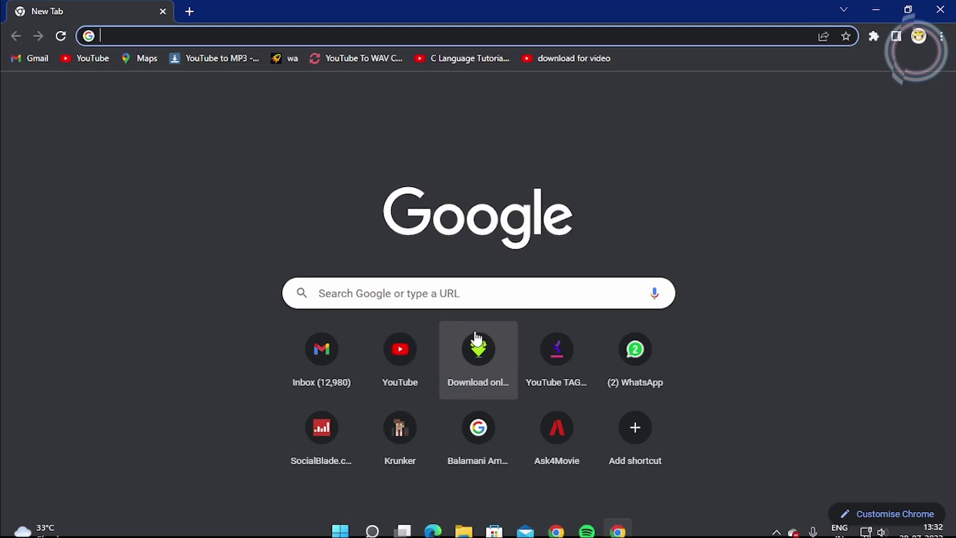
{"action": "left_click", "coordinate": [941, 36]}
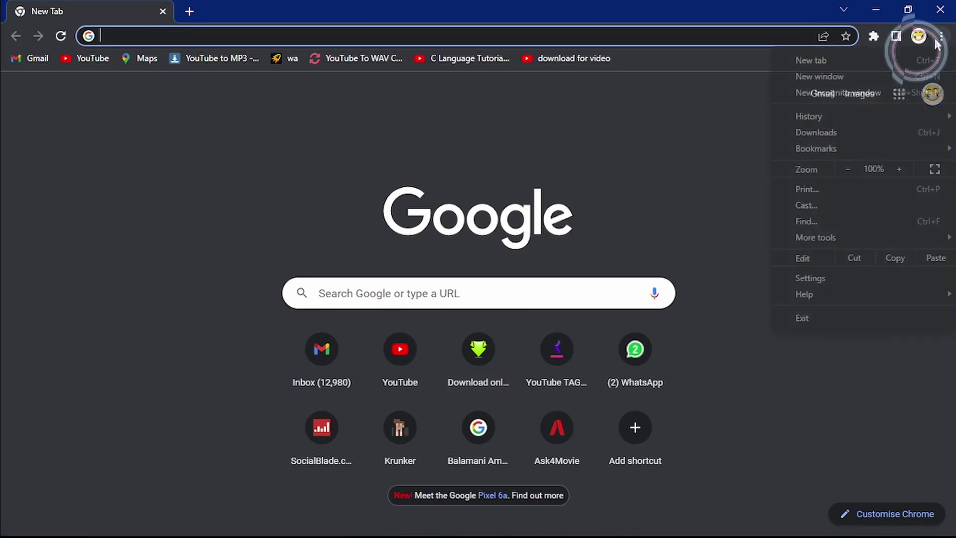
{"action": "left_click", "coordinate": [818, 278]}
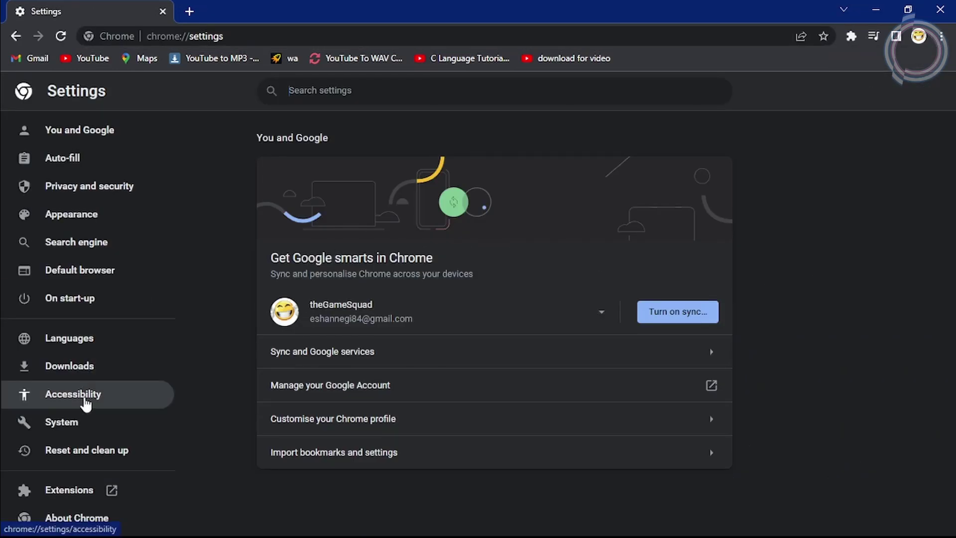
{"action": "left_click", "coordinate": [73, 394]}
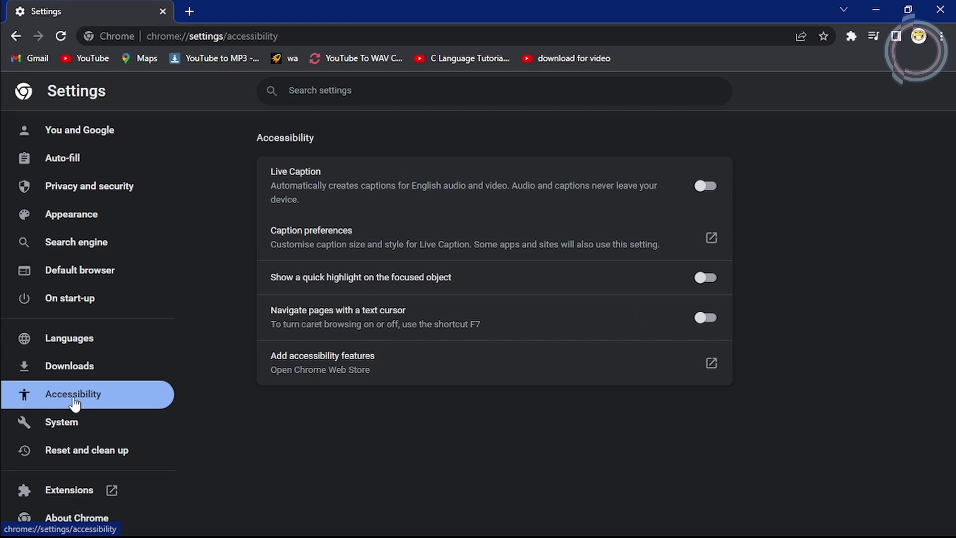
{"action": "left_click", "coordinate": [59, 419]}
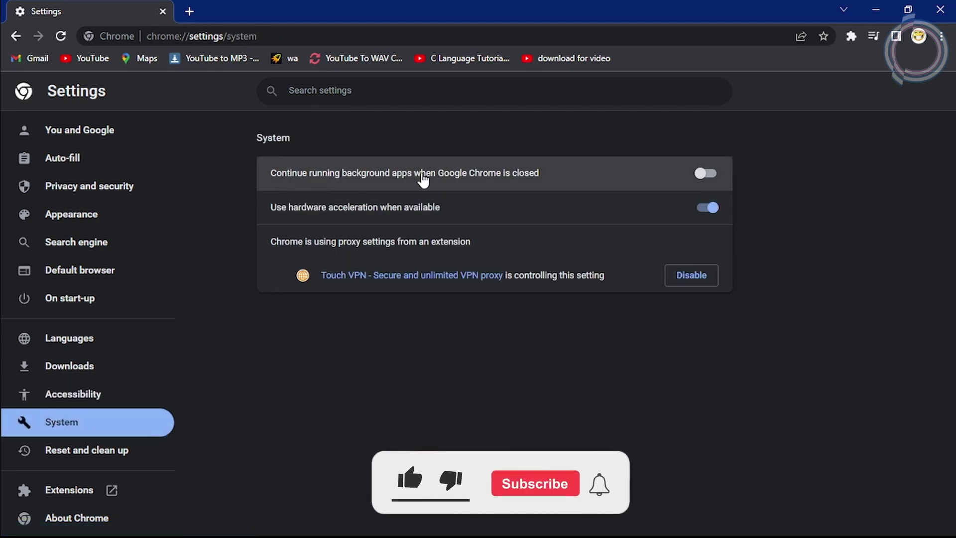
{"action": "left_click", "coordinate": [705, 175]}
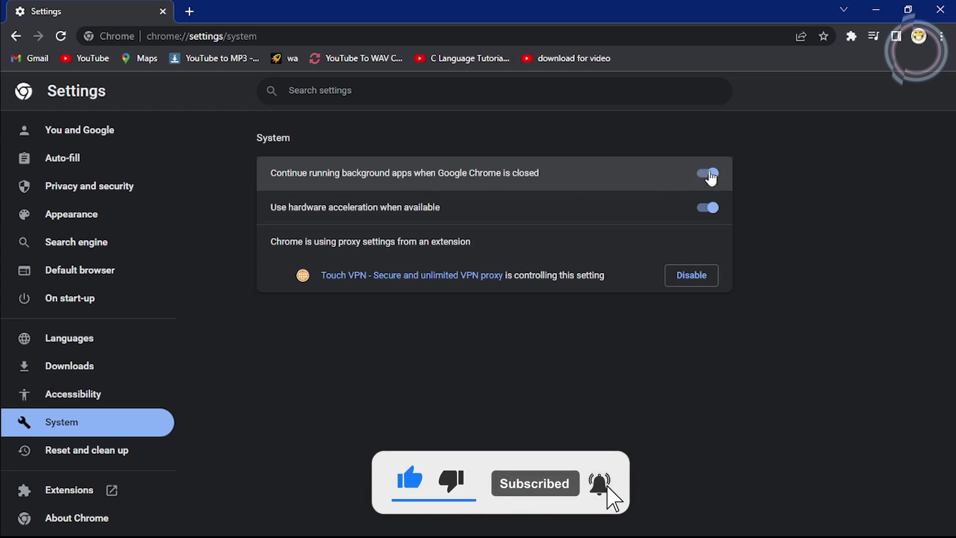
{"action": "left_click", "coordinate": [710, 176]}
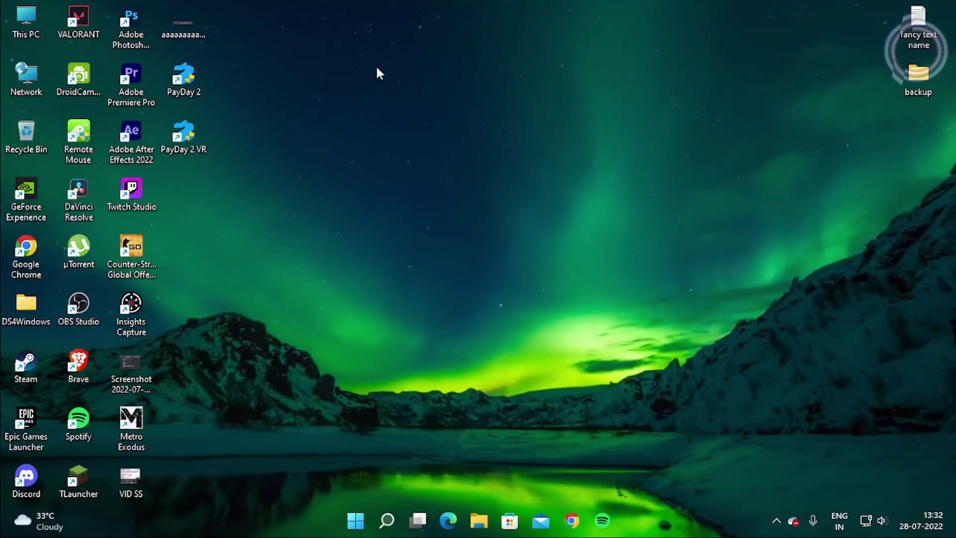
Refresh the desktop and open the Startup Apps settings page, reviewing the app list.
{"action": "right_click", "coordinate": [377, 68]}
{"action": "left_click", "coordinate": [408, 122]}
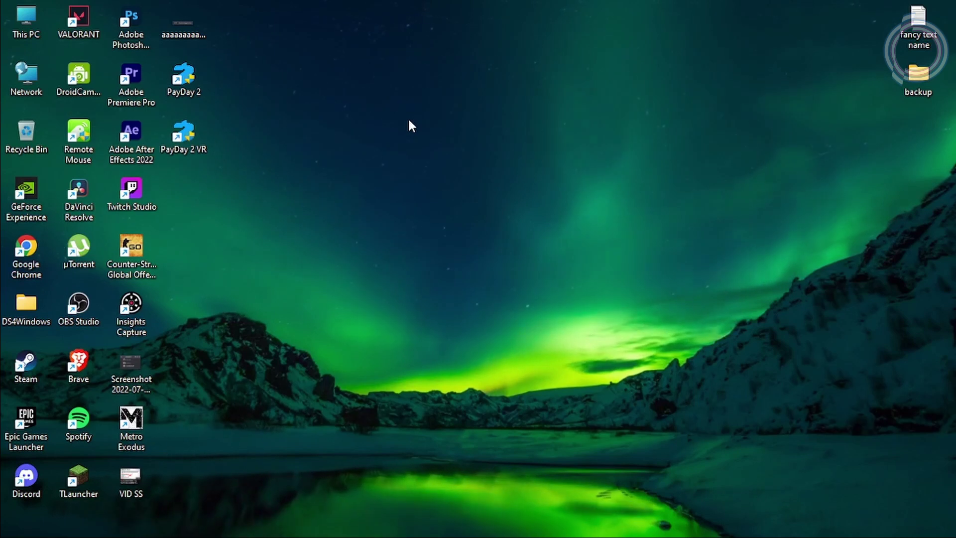
{"action": "key", "text": "super"}
{"action": "type", "text": "s"}
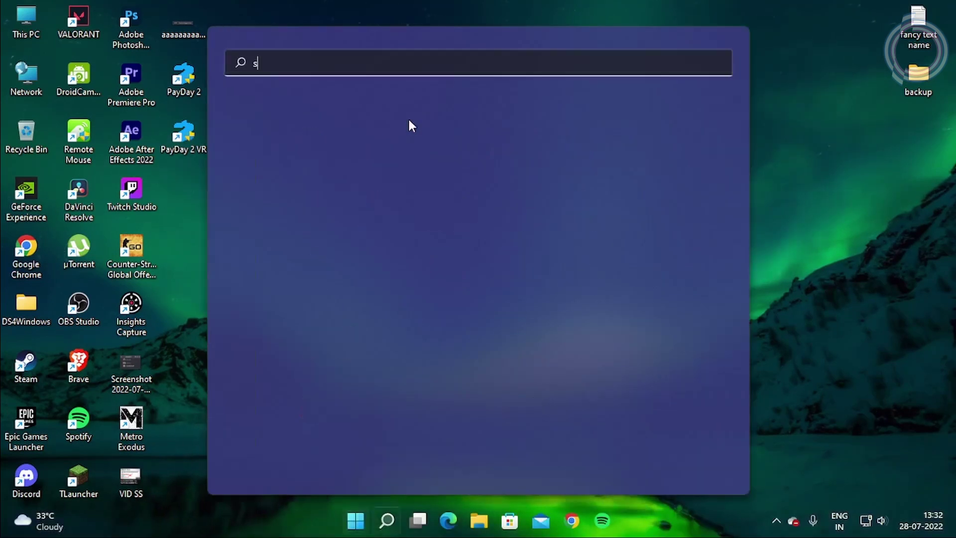
{"action": "type", "text": "tart"}
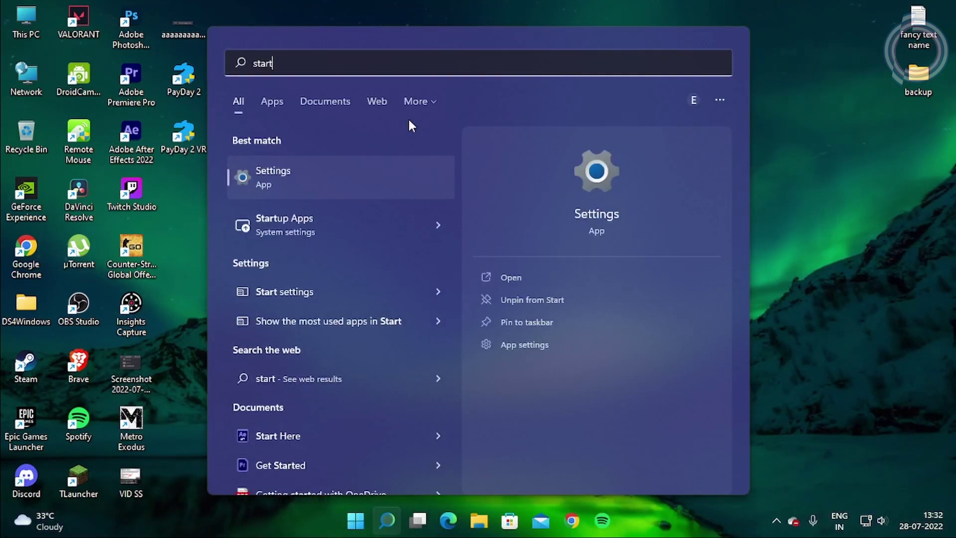
{"action": "key", "text": "Down"}
{"action": "key", "text": "Return"}
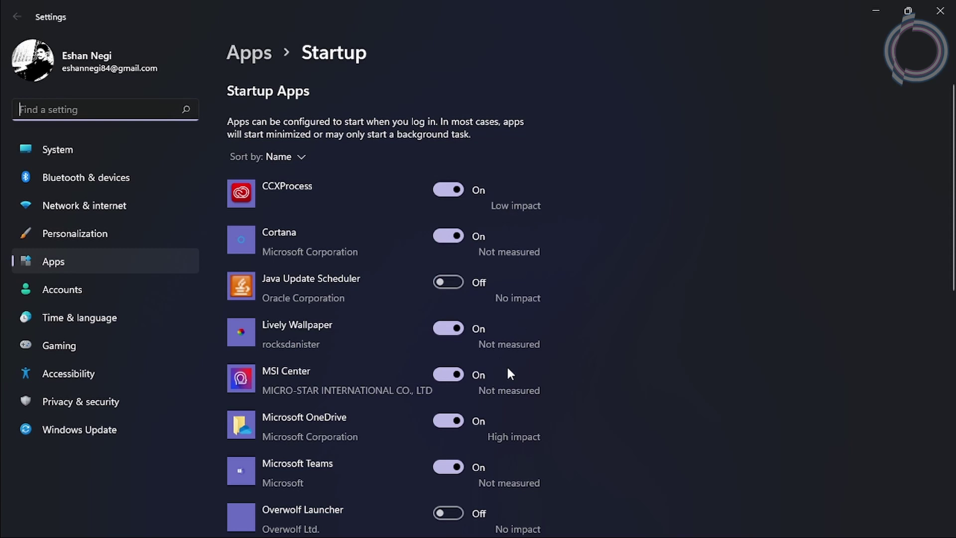
{"action": "scroll", "coordinate": [512, 413], "scroll_direction": "down", "scroll_amount": 2}
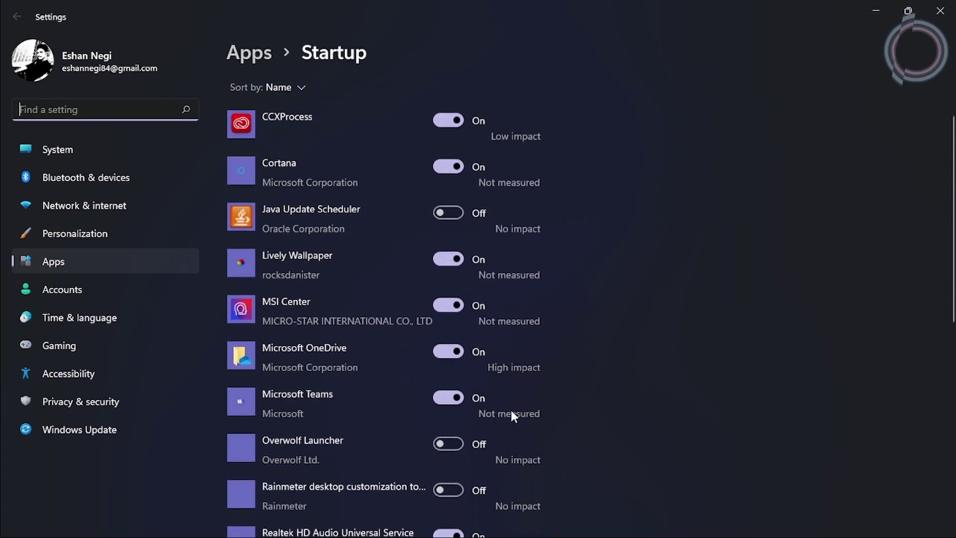
{"action": "scroll", "coordinate": [511, 414], "scroll_direction": "down", "scroll_amount": 8}
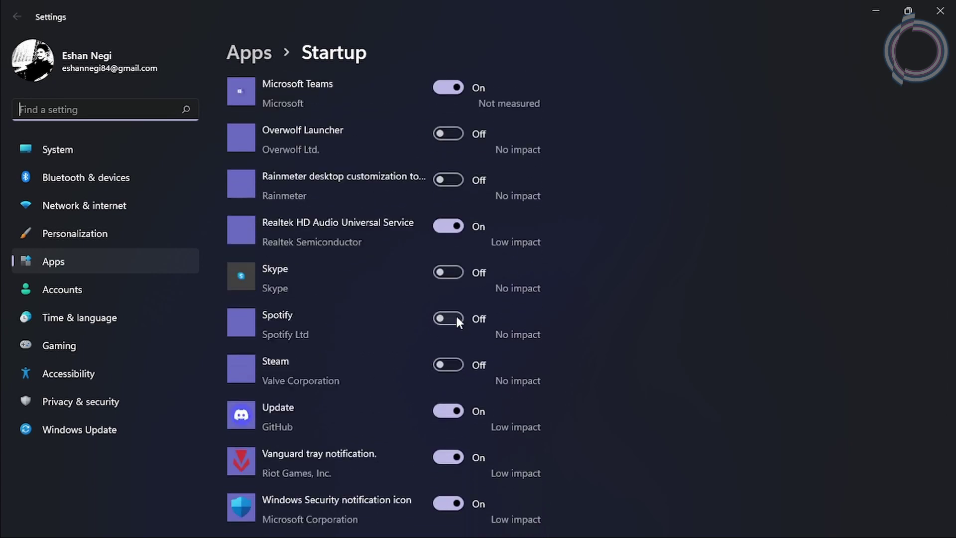
Close Settings and open Task Manager's Startup programs list.
{"action": "left_click", "coordinate": [940, 11]}
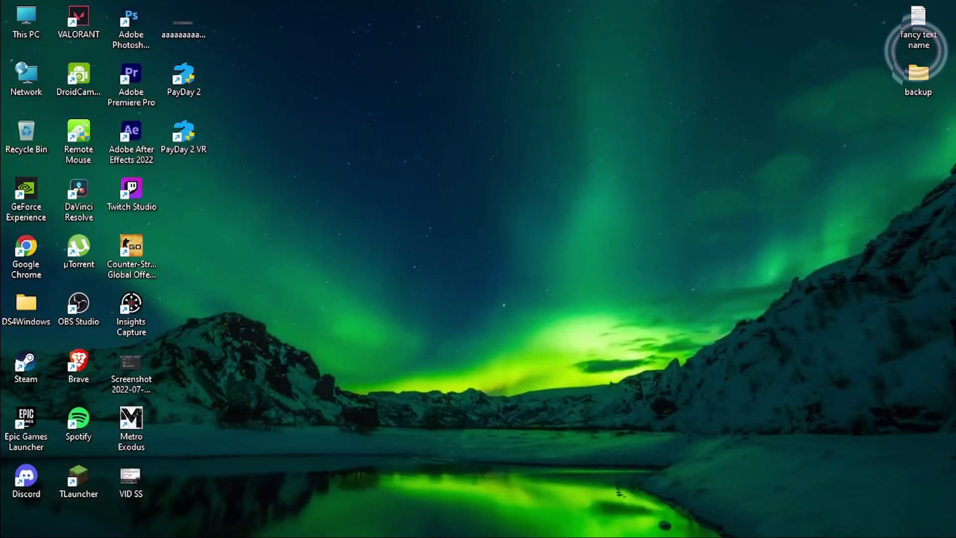
{"action": "right_click", "coordinate": [355, 520]}
{"action": "left_click", "coordinate": [340, 348]}
{"action": "left_click", "coordinate": [386, 47]}
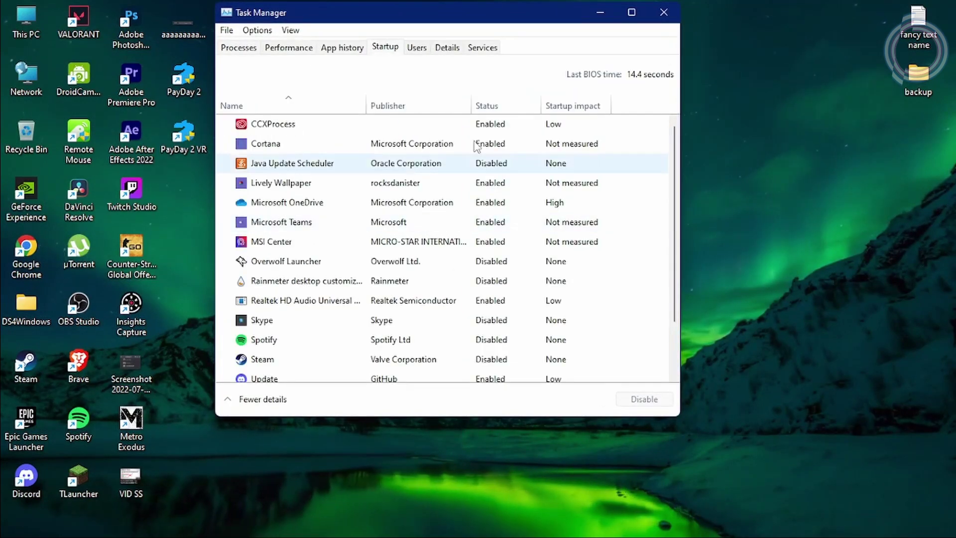
Check that Overwolf Launcher, Rainmeter and Steam are disabled at startup, then close Task Manager.
{"action": "scroll", "coordinate": [378, 249], "scroll_direction": "down", "scroll_amount": 1}
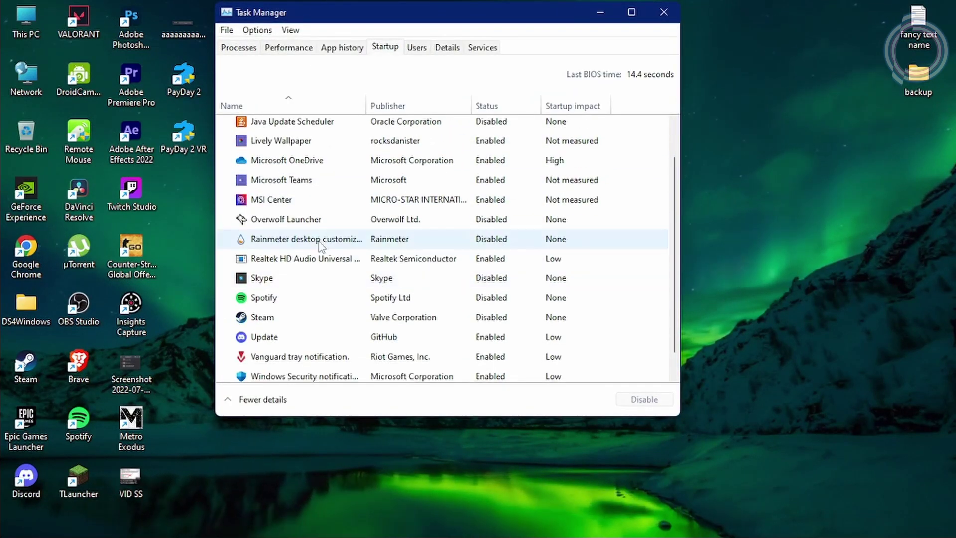
{"action": "left_click", "coordinate": [284, 219]}
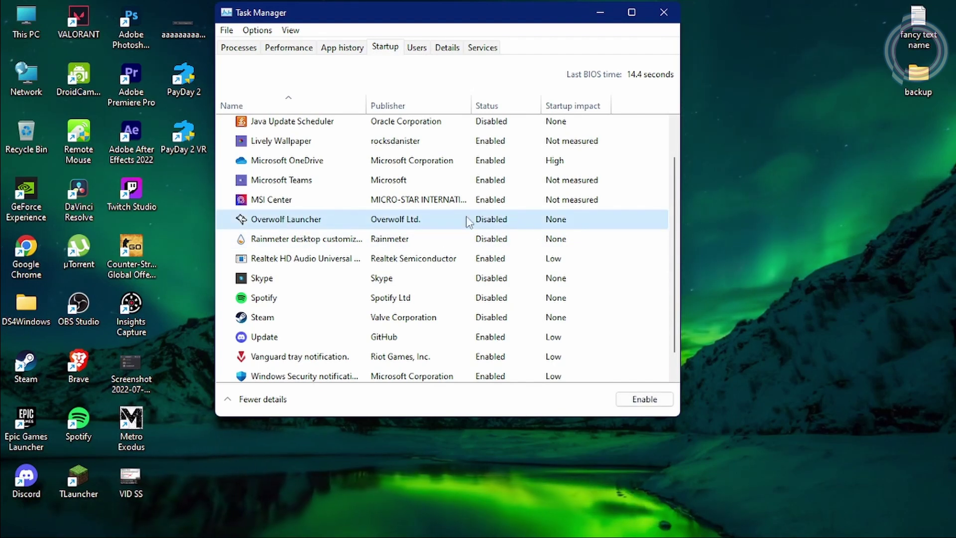
{"action": "left_click", "coordinate": [496, 241]}
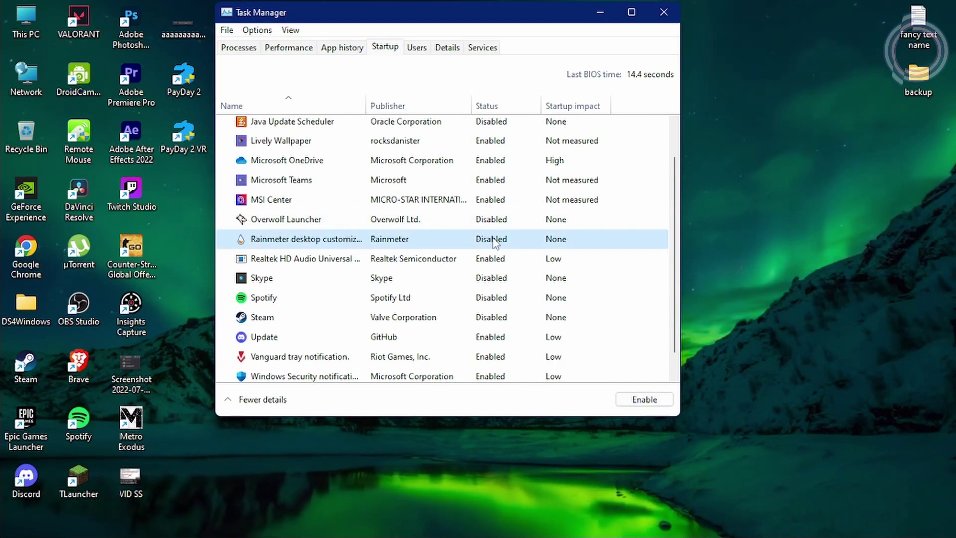
{"action": "left_click", "coordinate": [307, 321]}
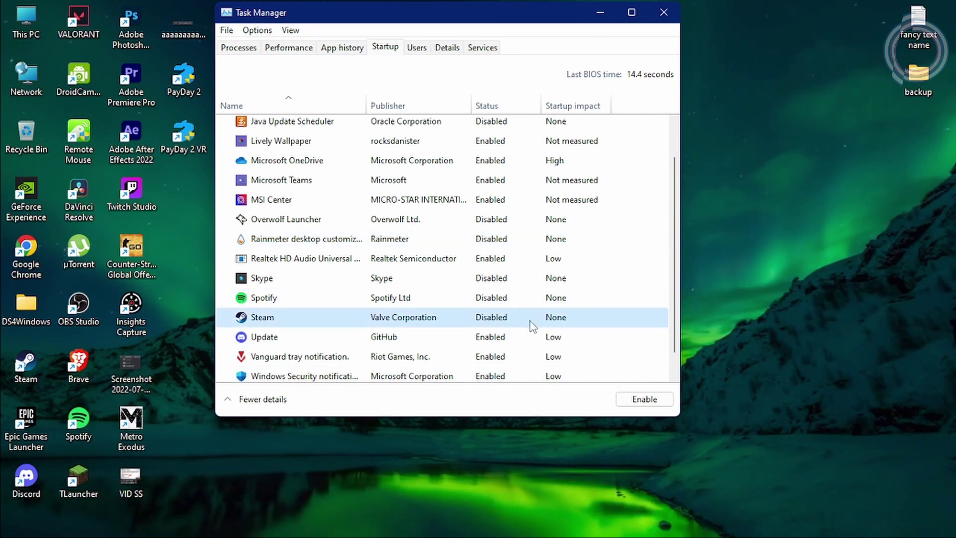
{"action": "scroll", "coordinate": [437, 324], "scroll_direction": "down", "scroll_amount": 1}
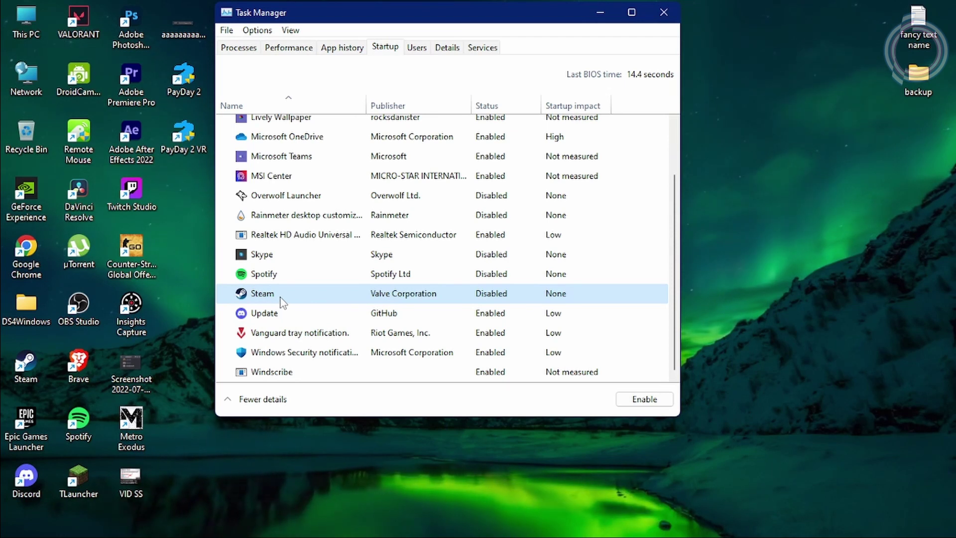
{"action": "left_click", "coordinate": [664, 13]}
{"action": "right_click", "coordinate": [468, 115]}
Refresh the desktop from its context menu.
{"action": "left_click", "coordinate": [506, 125]}
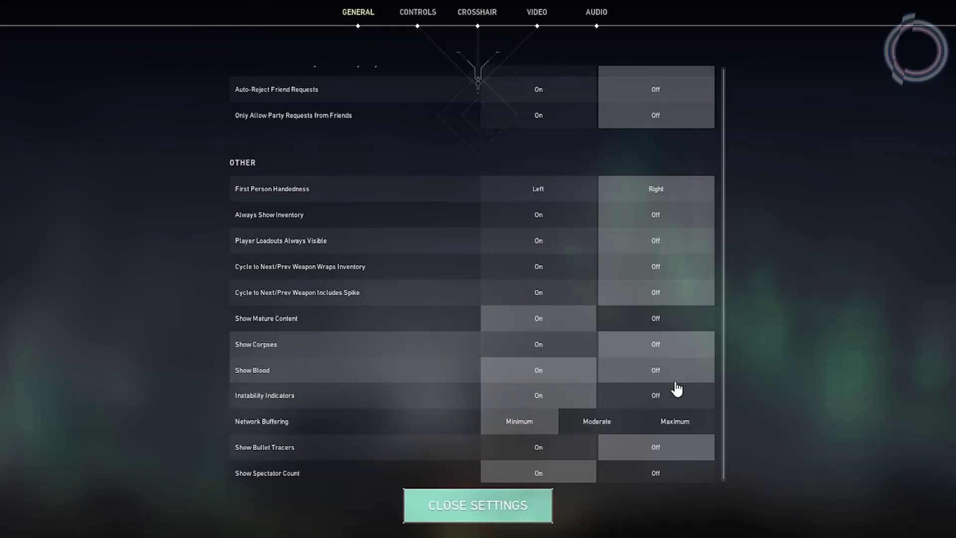
Move to VALORANT's Video settings and keep Display Mode at Fullscreen.
{"action": "scroll", "coordinate": [677, 389], "scroll_direction": "down", "scroll_amount": 4}
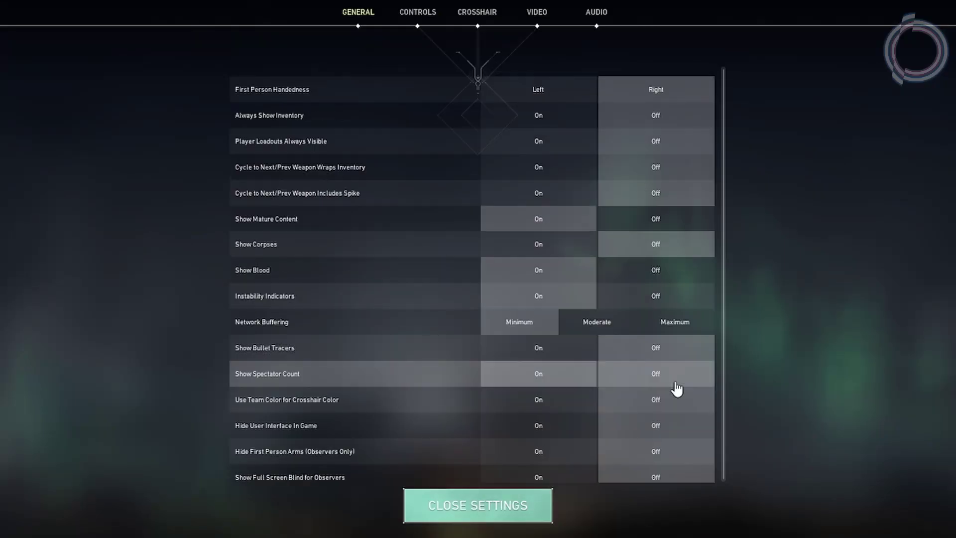
{"action": "scroll", "coordinate": [533, 385], "scroll_direction": "down", "scroll_amount": 10}
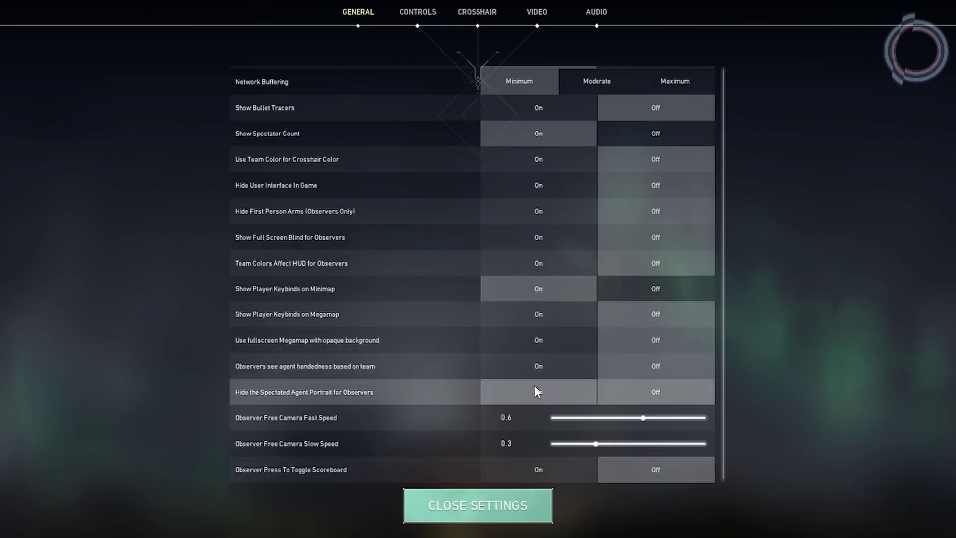
{"action": "scroll", "coordinate": [534, 388], "scroll_direction": "up", "scroll_amount": 18}
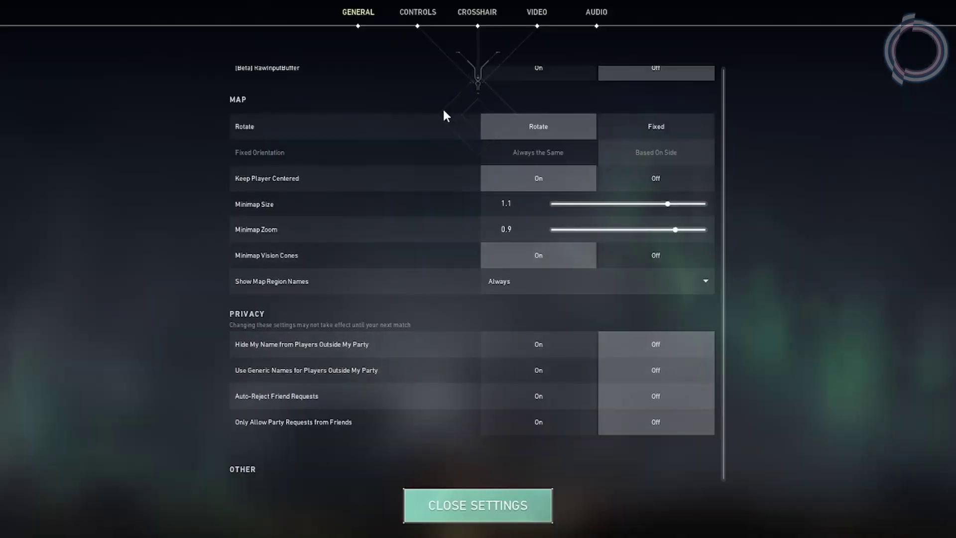
{"action": "scroll", "coordinate": [444, 113], "scroll_direction": "up", "scroll_amount": 5}
{"action": "left_click", "coordinate": [416, 11]}
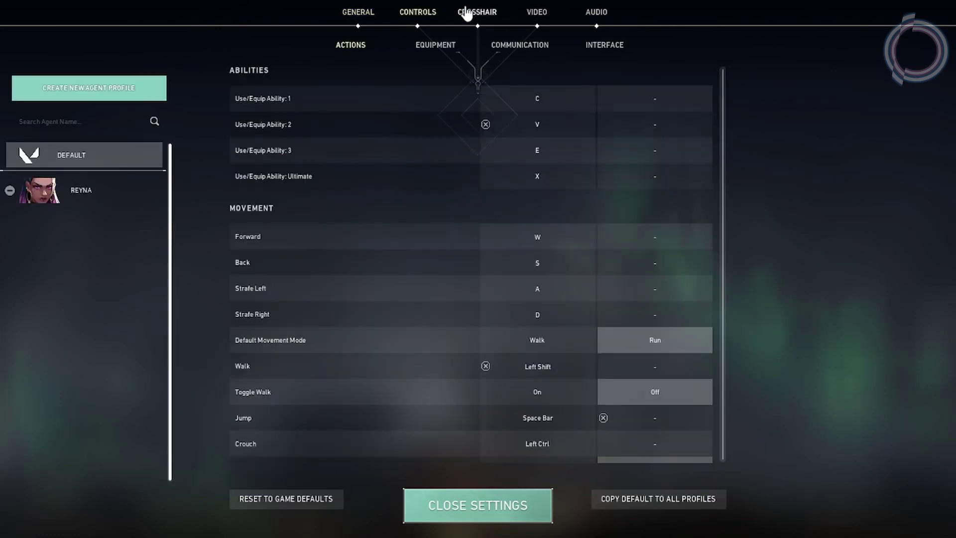
{"action": "left_click", "coordinate": [467, 12]}
{"action": "left_click", "coordinate": [538, 12]}
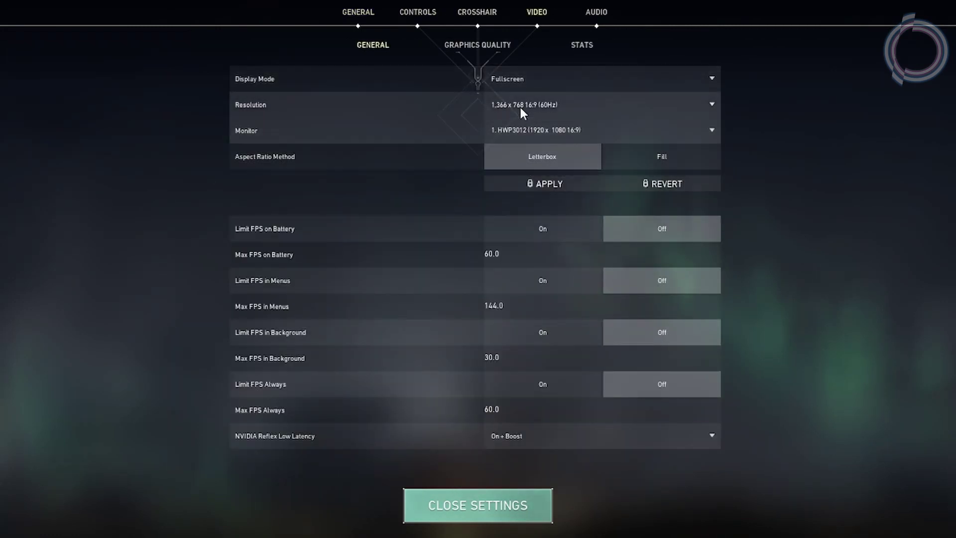
{"action": "left_click", "coordinate": [508, 81]}
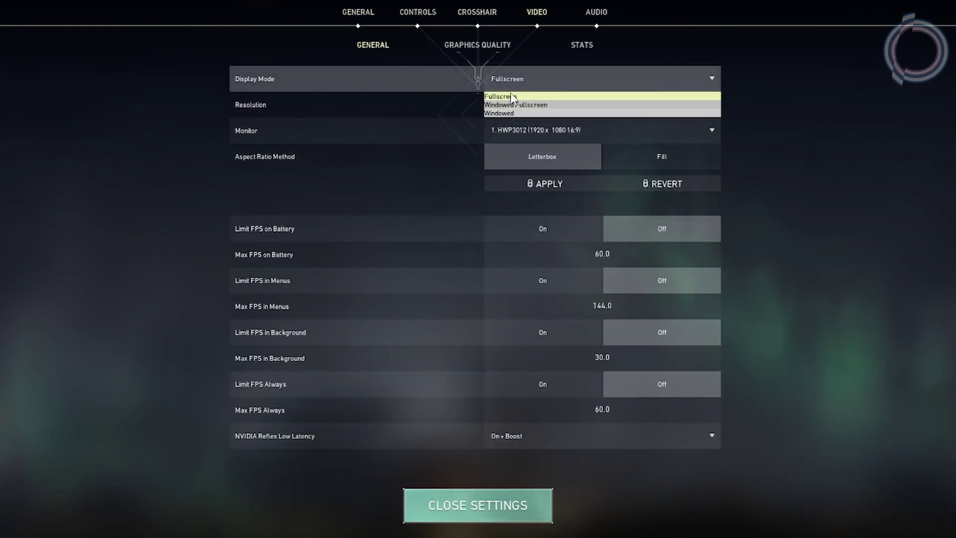
{"action": "left_click", "coordinate": [510, 95]}
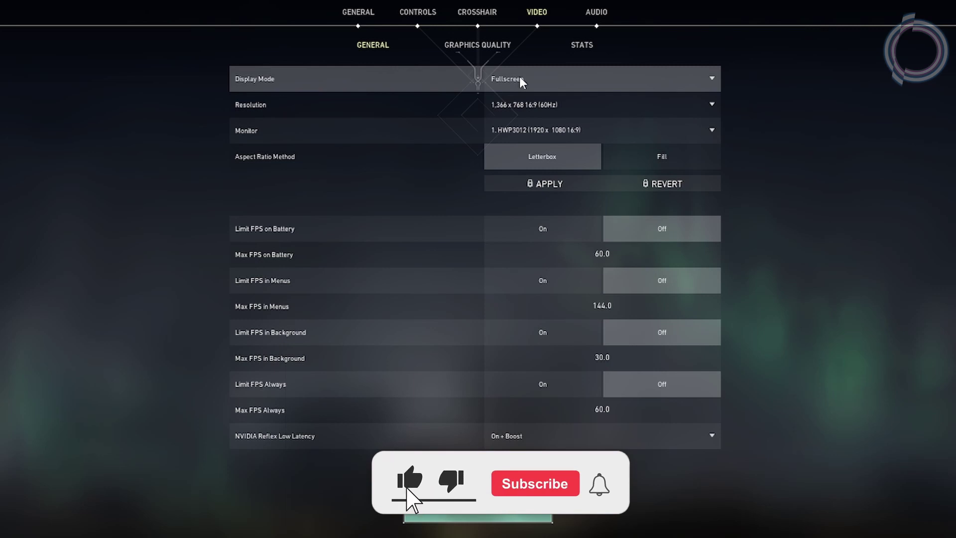
Apply and keep a 1,280 x 720 resolution.
{"action": "left_click", "coordinate": [517, 104]}
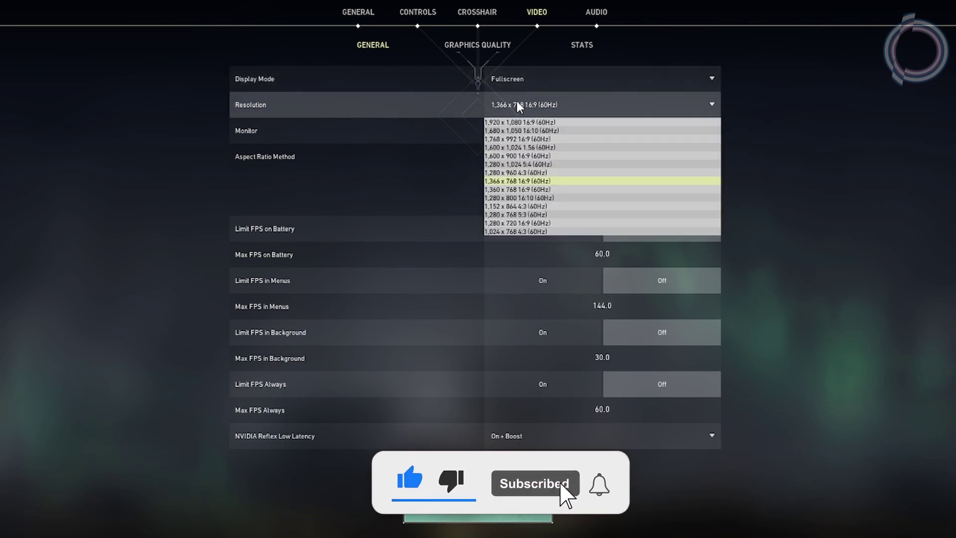
{"action": "left_click", "coordinate": [517, 102]}
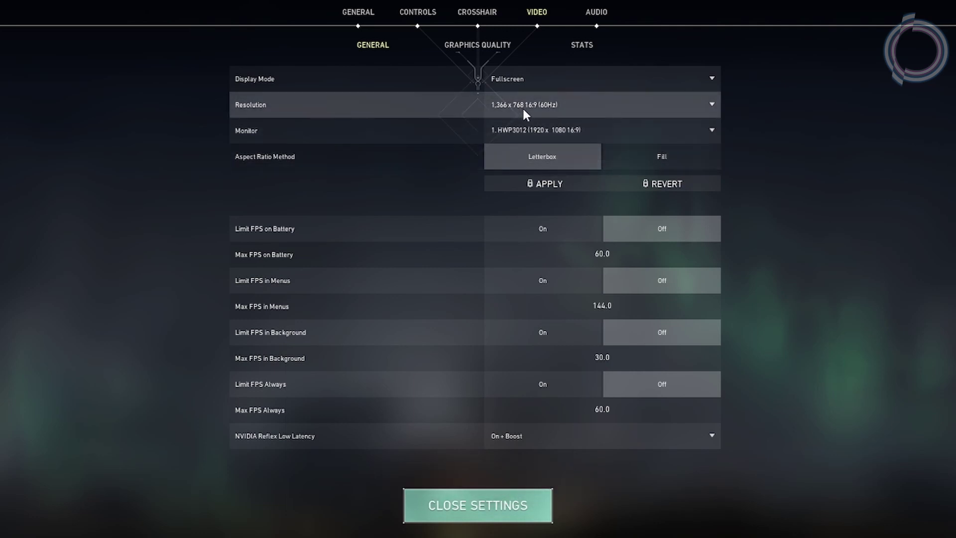
{"action": "left_click", "coordinate": [524, 104]}
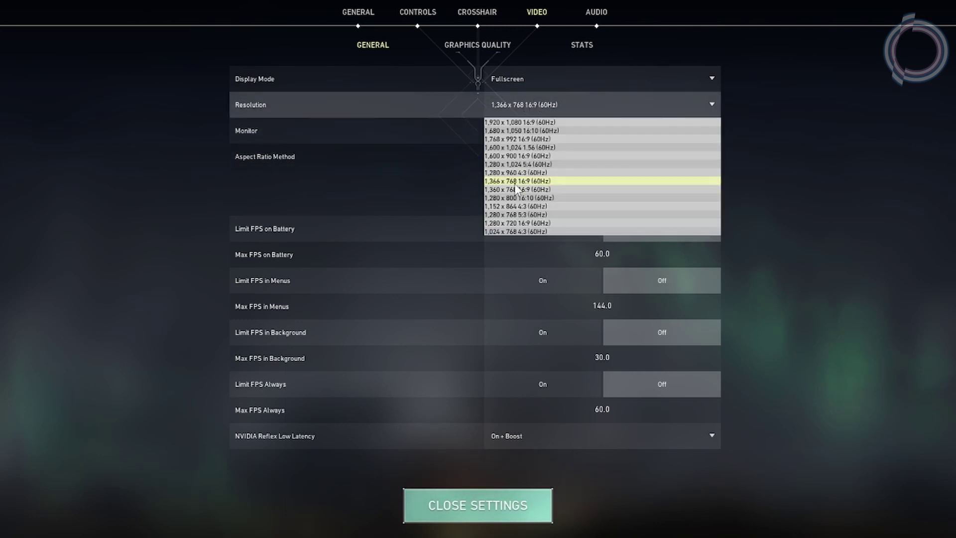
{"action": "left_click", "coordinate": [504, 224]}
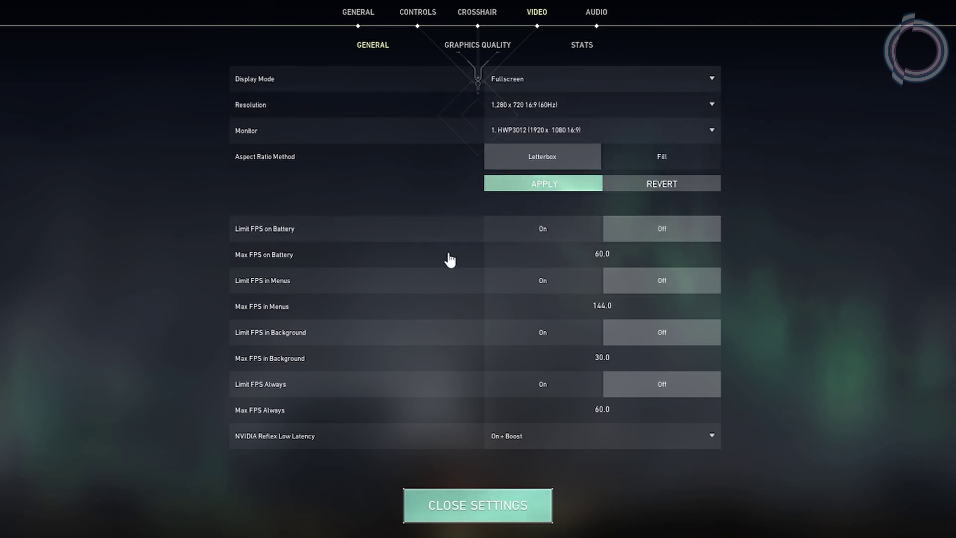
{"action": "key", "text": "Return"}
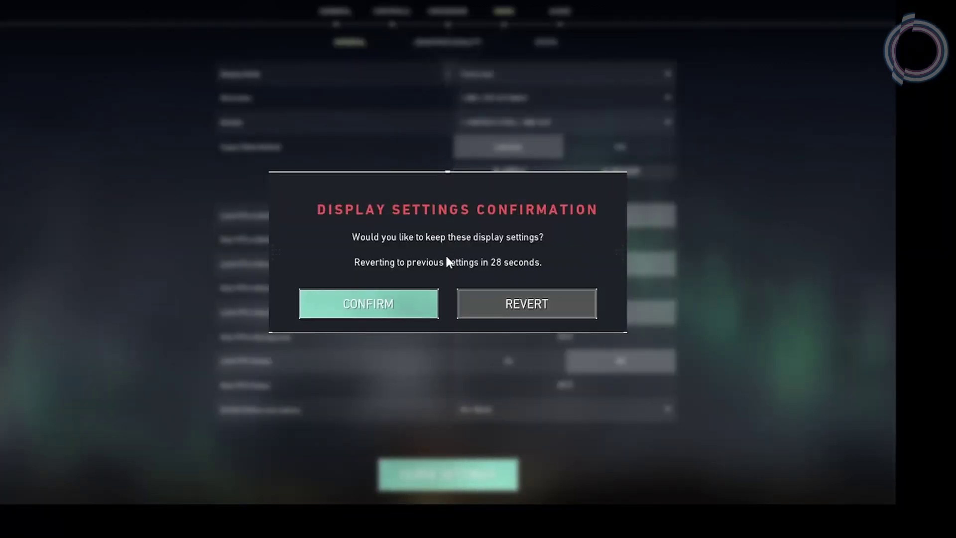
{"action": "left_click", "coordinate": [406, 304]}
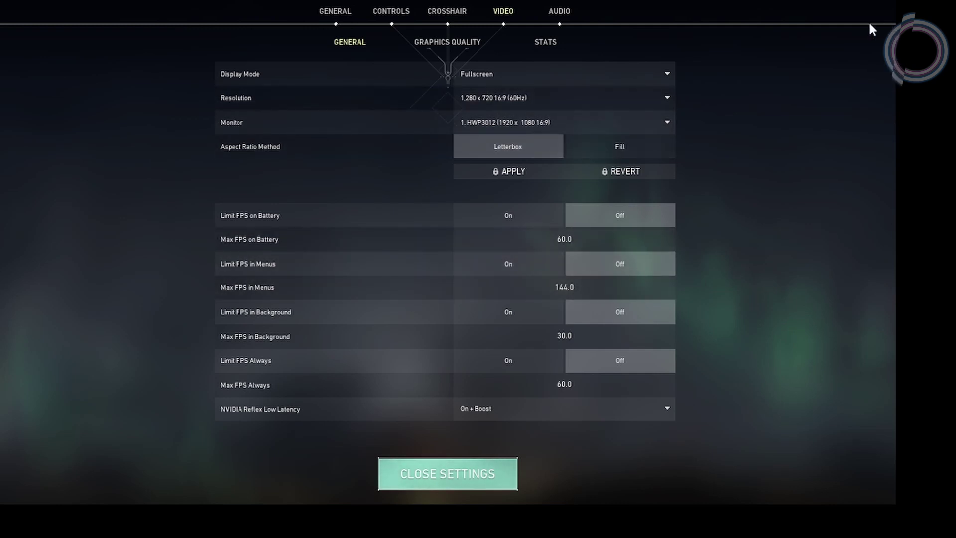
Restore the 1,366 x 768 resolution and keep the display settings.
{"action": "left_click", "coordinate": [495, 98]}
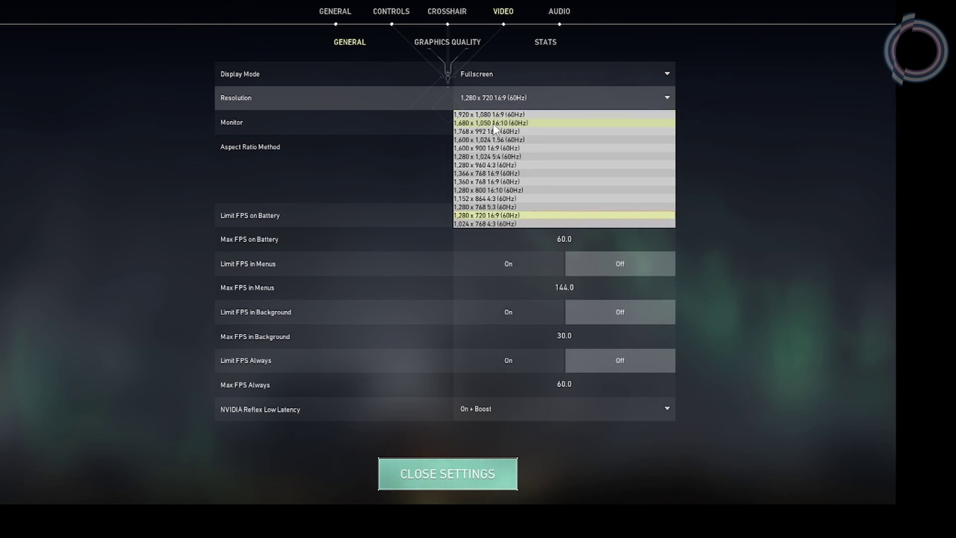
{"action": "left_click", "coordinate": [485, 174]}
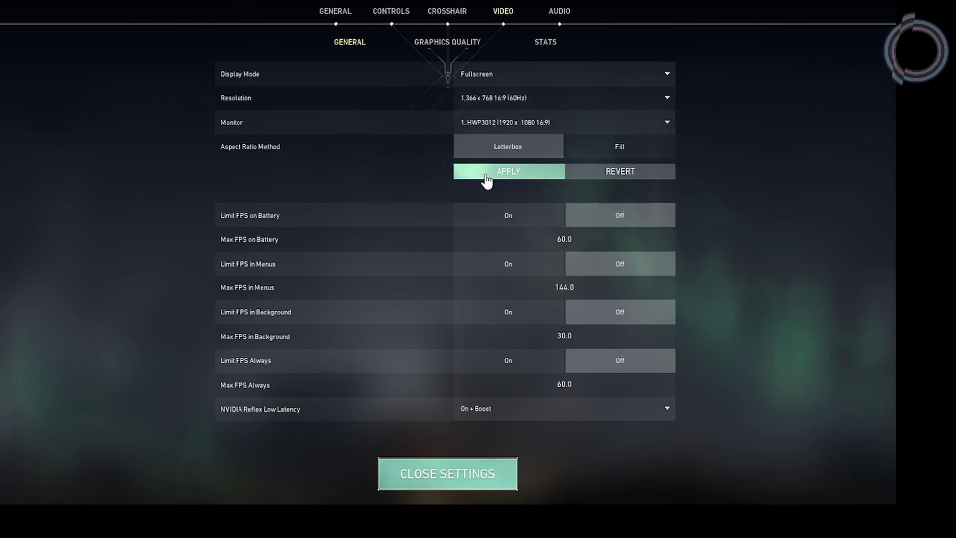
{"action": "left_click", "coordinate": [488, 173]}
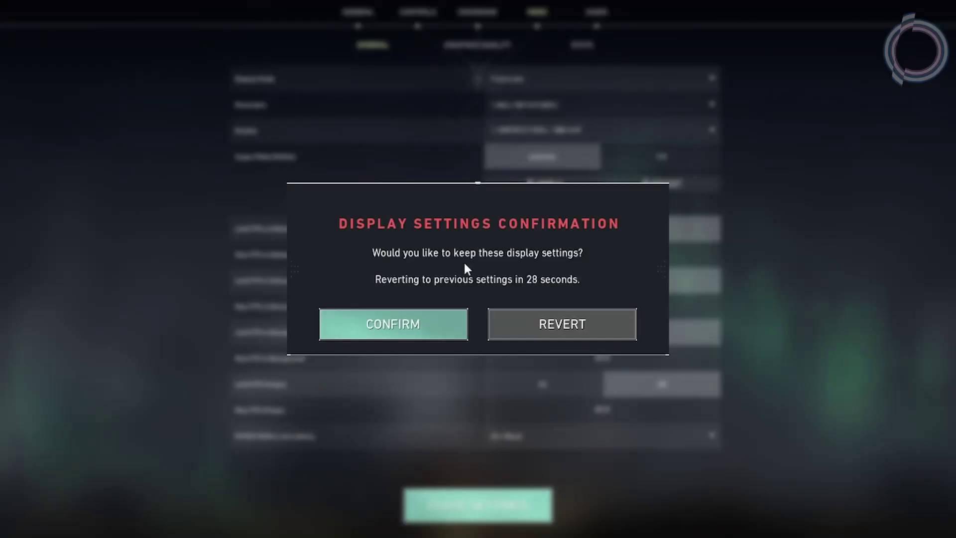
{"action": "left_click", "coordinate": [416, 316]}
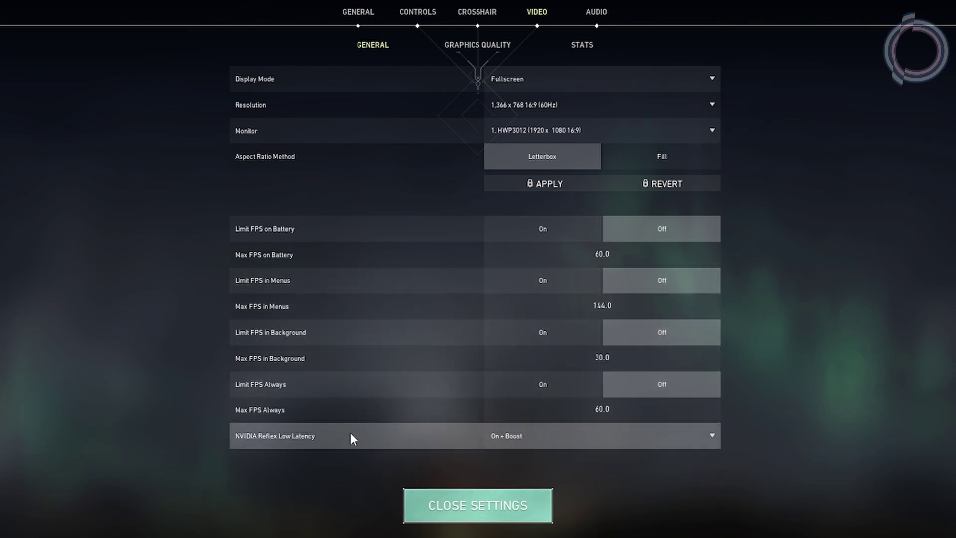
{"action": "left_click", "coordinate": [540, 441]}
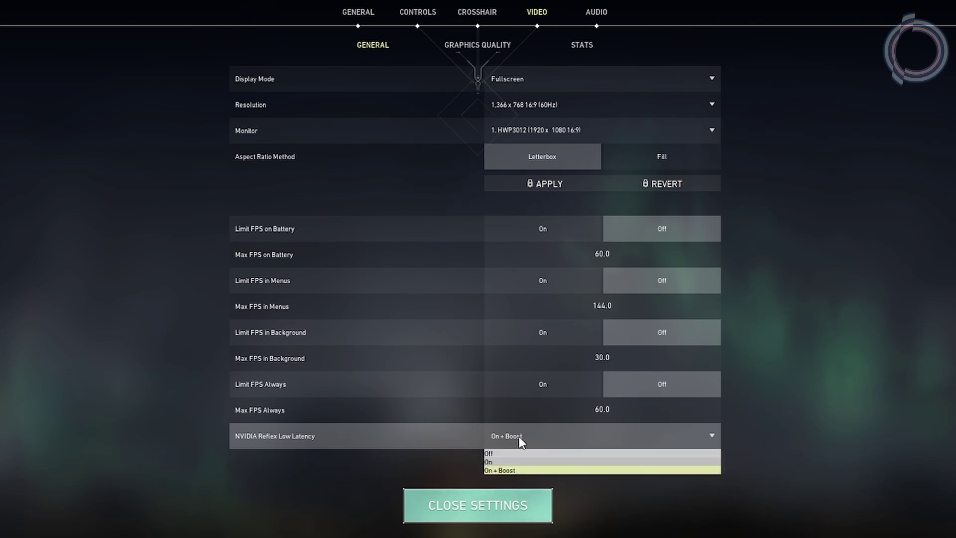
{"action": "left_click", "coordinate": [499, 471]}
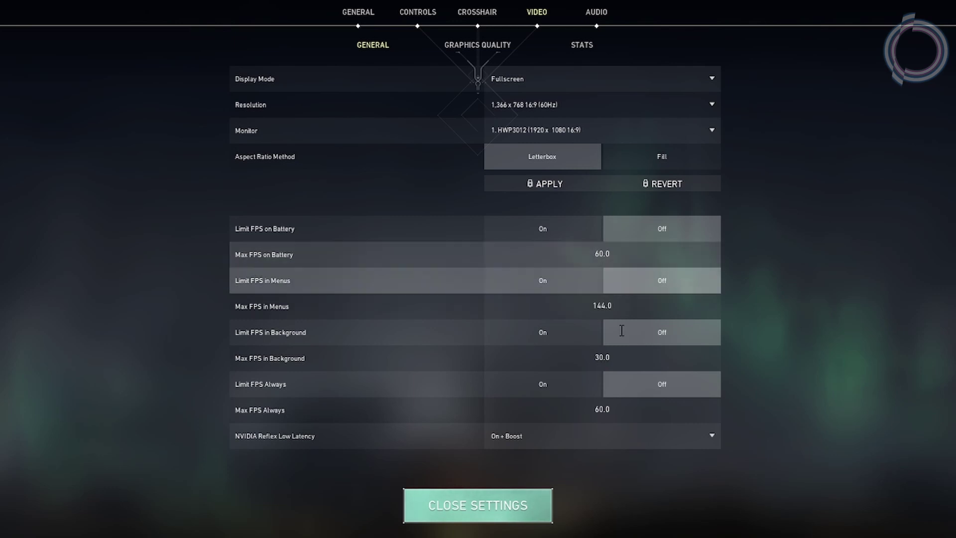
{"action": "left_click", "coordinate": [555, 387]}
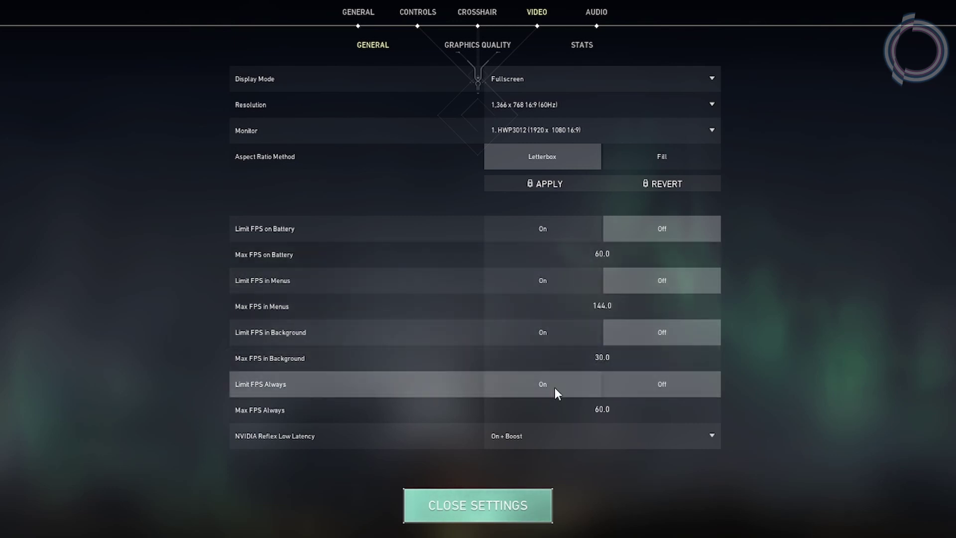
{"action": "left_click", "coordinate": [535, 285]}
{"action": "left_click", "coordinate": [537, 230]}
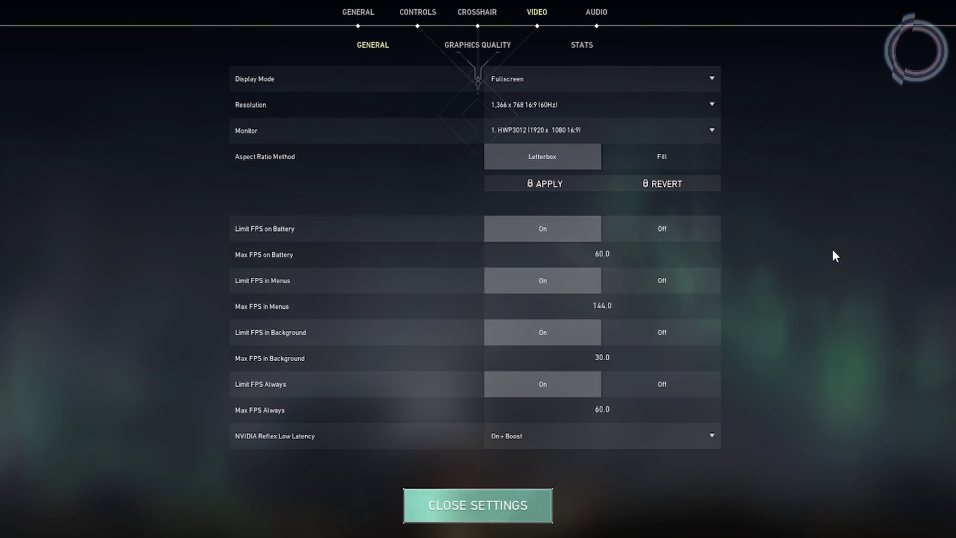
{"action": "left_click", "coordinate": [667, 389]}
{"action": "left_click", "coordinate": [662, 332]}
{"action": "left_click", "coordinate": [661, 281]}
{"action": "left_click", "coordinate": [662, 230]}
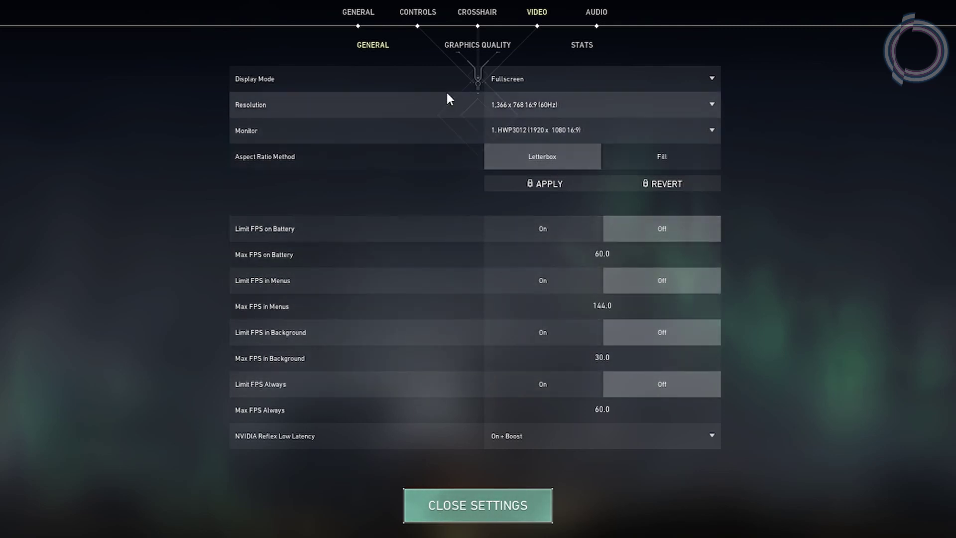
Set Material, Texture, Detail and UI Quality to Low, leaving Vignette off.
{"action": "left_click", "coordinate": [451, 51]}
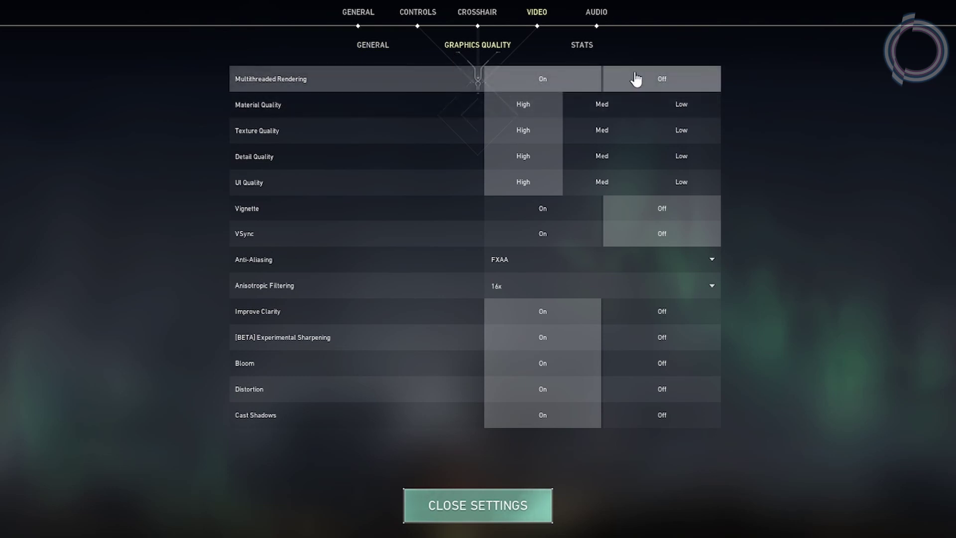
{"action": "left_click", "coordinate": [680, 104]}
{"action": "left_click", "coordinate": [681, 130]}
{"action": "left_click", "coordinate": [682, 156]}
{"action": "left_click", "coordinate": [683, 181]}
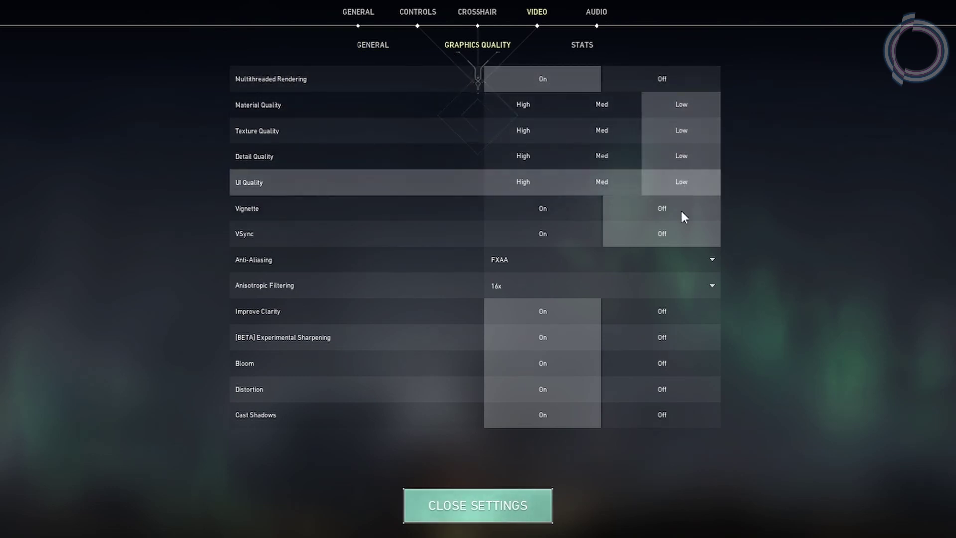
{"action": "left_click", "coordinate": [541, 211]}
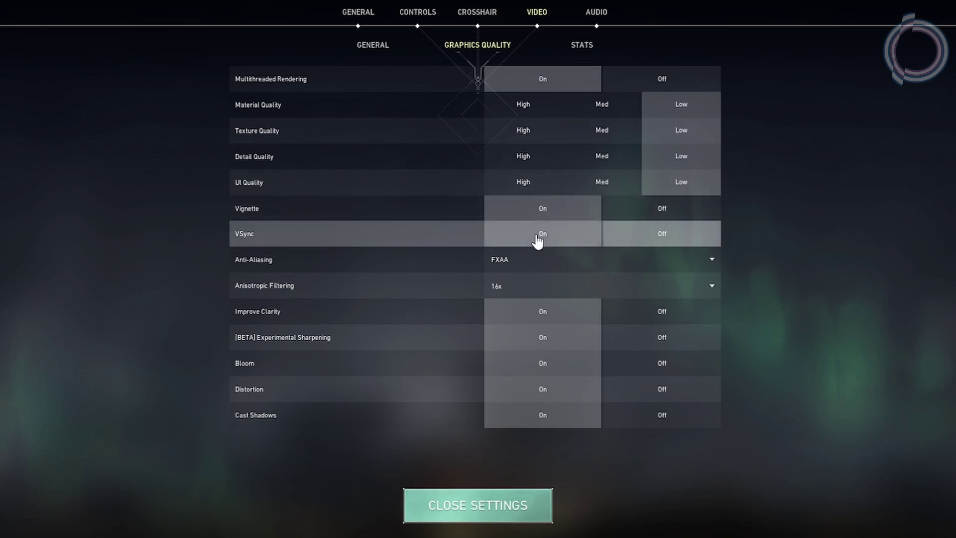
{"action": "left_click", "coordinate": [652, 209]}
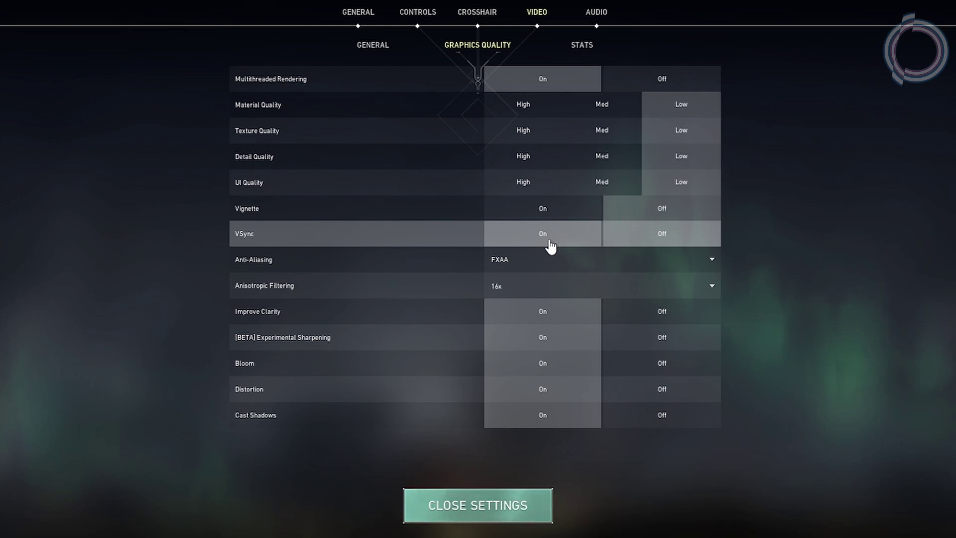
Set anti-aliasing to None and anisotropic filtering to 1x.
{"action": "left_click", "coordinate": [533, 255]}
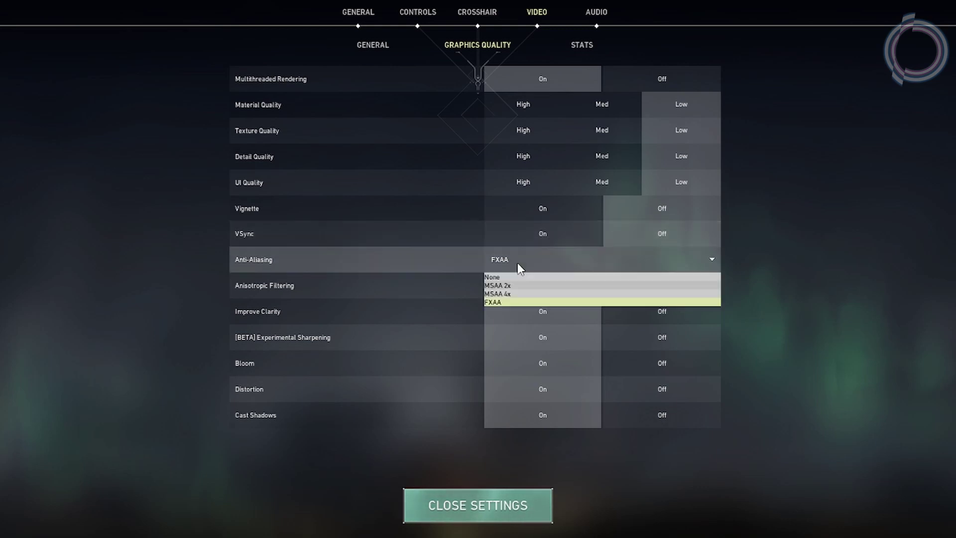
{"action": "left_click", "coordinate": [496, 279]}
{"action": "left_click", "coordinate": [503, 284]}
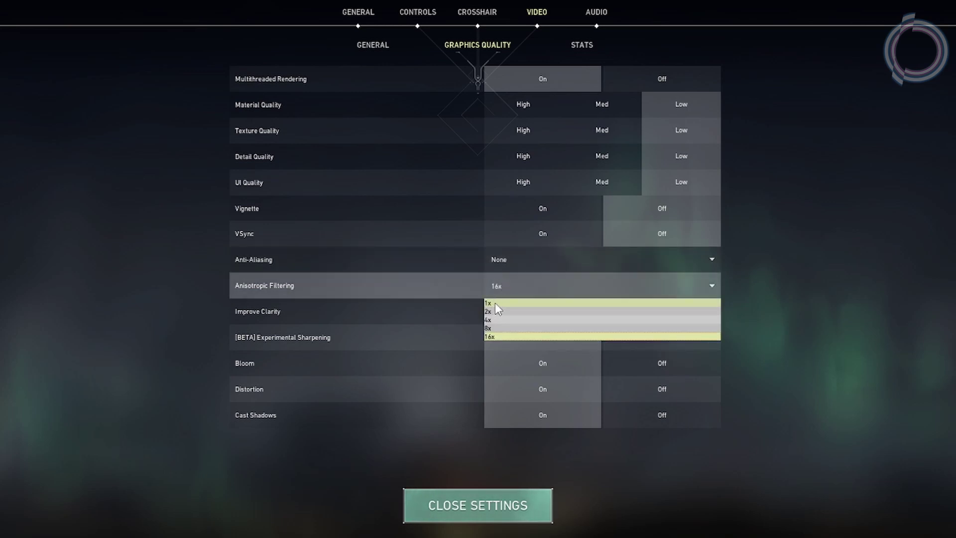
{"action": "left_click", "coordinate": [498, 303]}
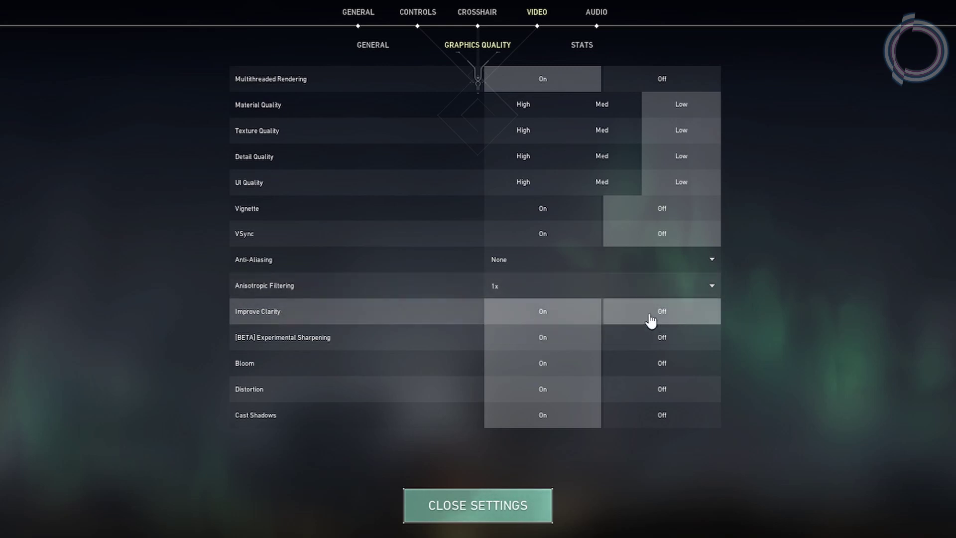
Turn off Cast Shadows, Distortion, Bloom, experimental sharpening and Improve Clarity.
{"action": "left_click", "coordinate": [647, 416]}
{"action": "left_click", "coordinate": [647, 391]}
{"action": "left_click", "coordinate": [649, 363]}
{"action": "left_click", "coordinate": [650, 337]}
{"action": "left_click", "coordinate": [652, 311]}
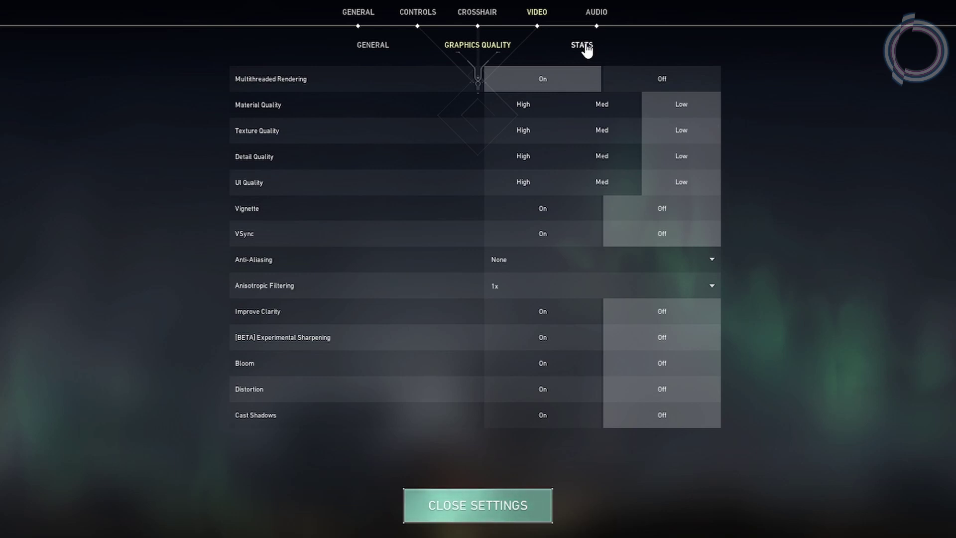
In Video > Stats, set the Client FPS display to Text Only.
{"action": "left_click", "coordinate": [587, 50]}
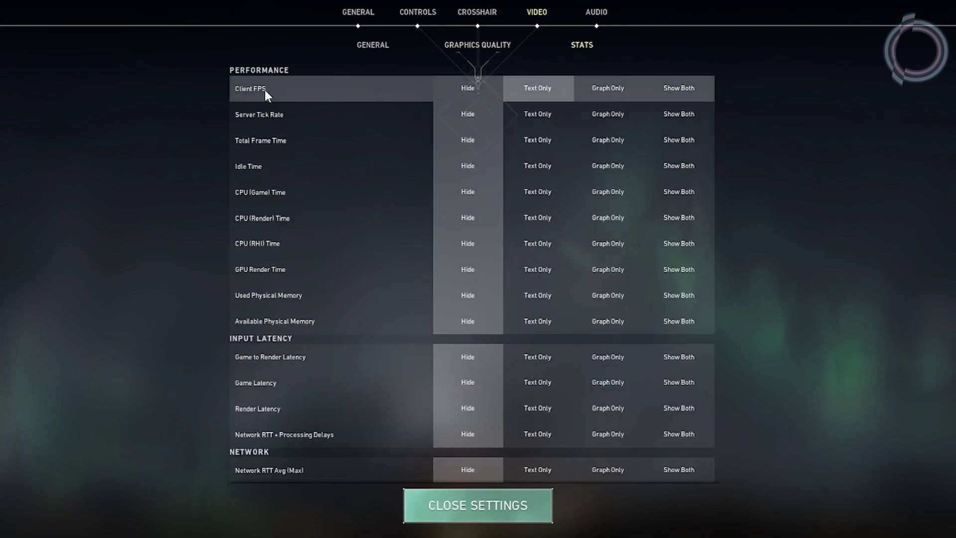
{"action": "left_click", "coordinate": [484, 89]}
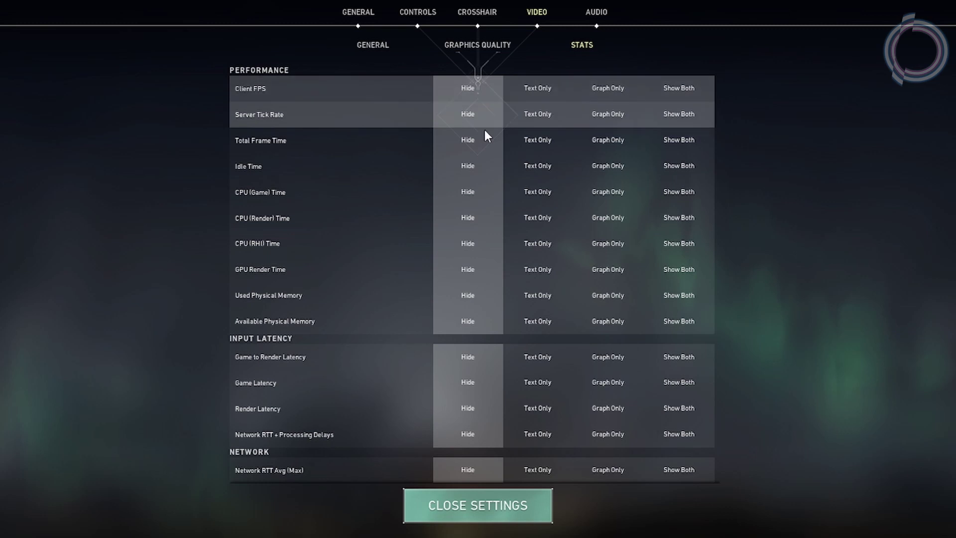
{"action": "left_click", "coordinate": [541, 90]}
Turn off Enable HRTF in Audio, then review the Voice Chat and Voice-Over settings.
{"action": "left_click", "coordinate": [596, 15]}
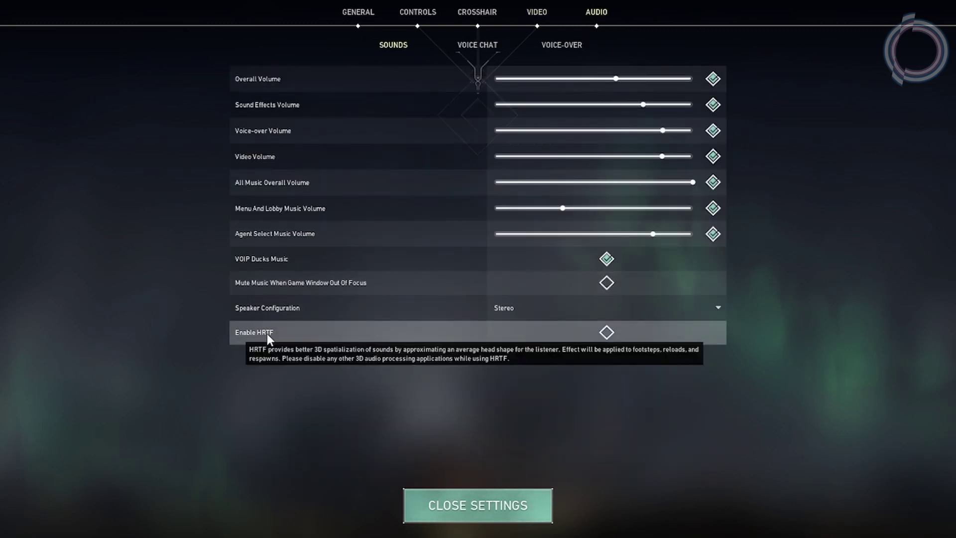
{"action": "left_click", "coordinate": [606, 335]}
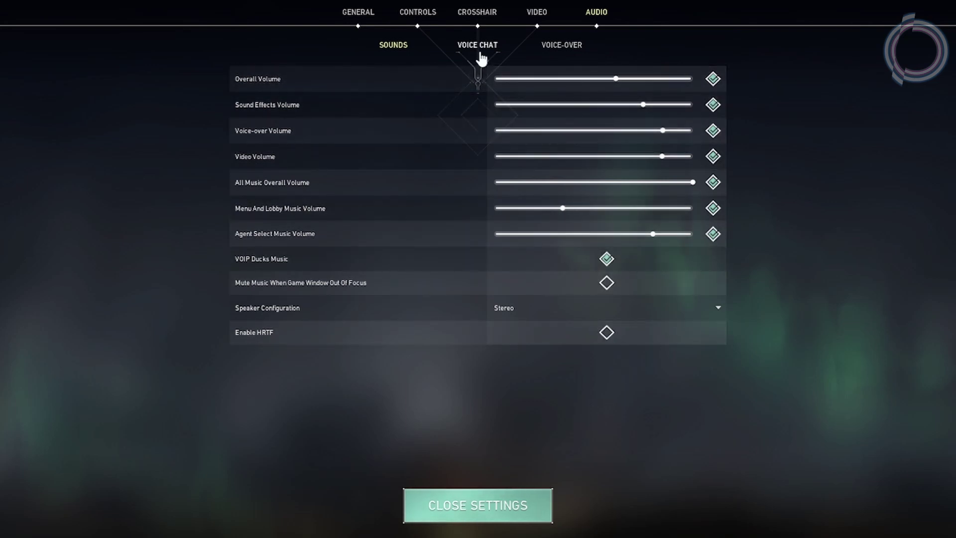
{"action": "left_click", "coordinate": [481, 56]}
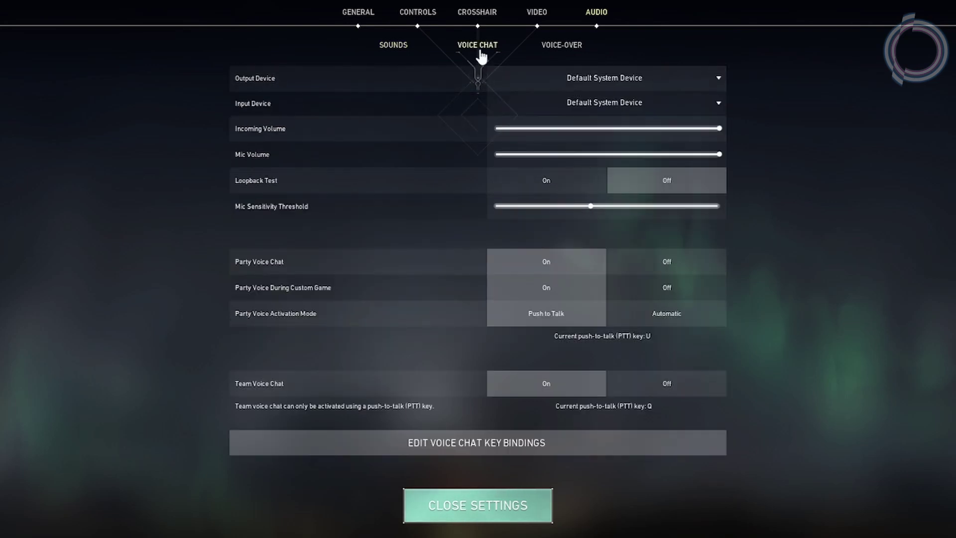
{"action": "left_click", "coordinate": [539, 47]}
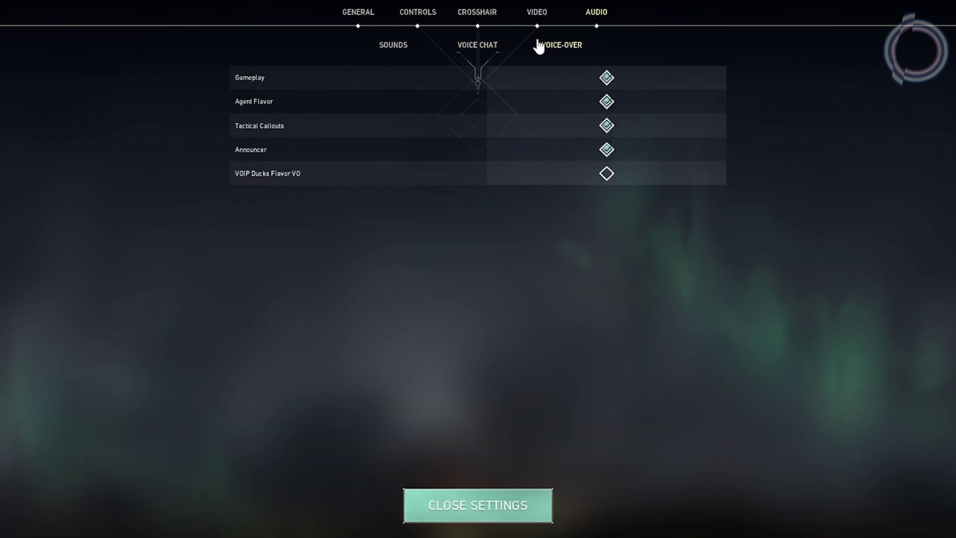
{"action": "left_click", "coordinate": [399, 51]}
Switch back to General settings, then close Settings to reach the Valorant home lobby.
{"action": "left_click", "coordinate": [358, 11]}
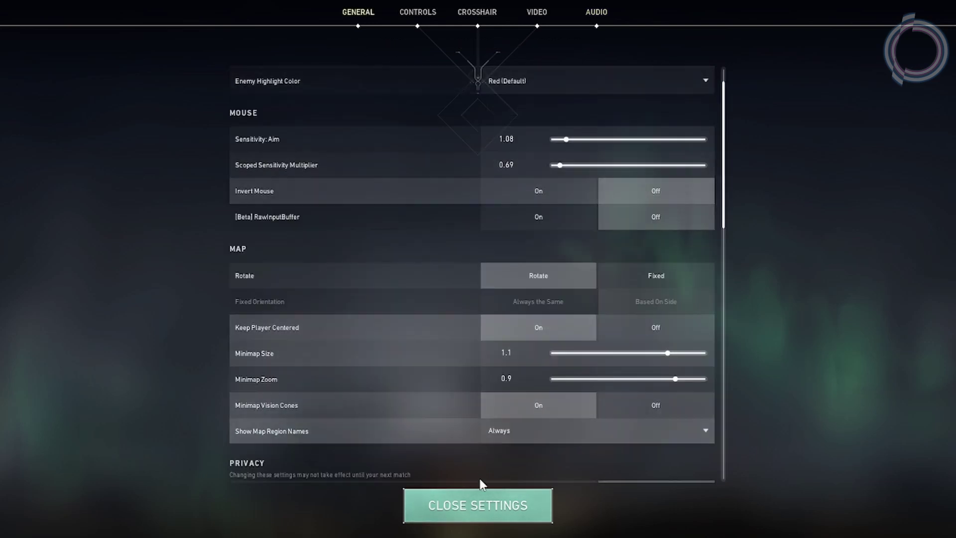
{"action": "left_click", "coordinate": [480, 508]}
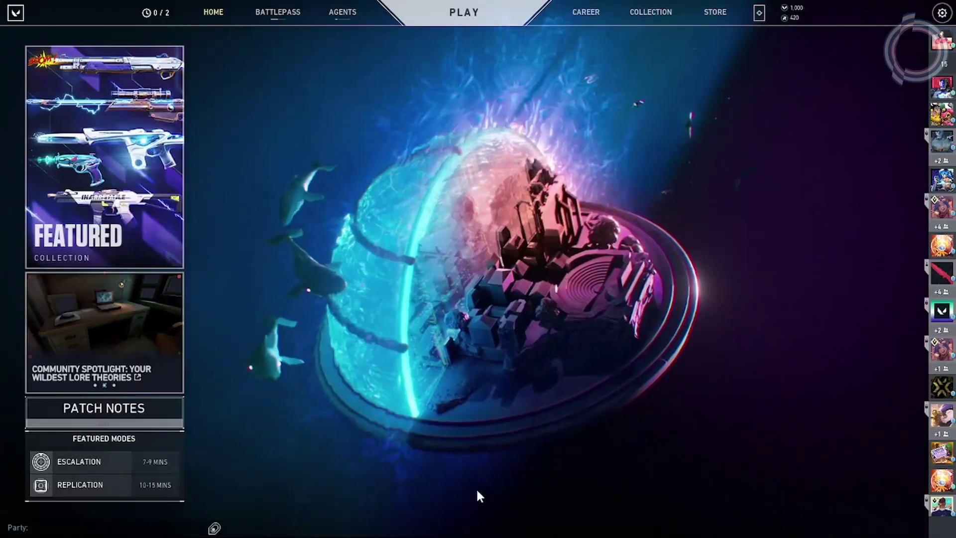
{"action": "left_click", "coordinate": [511, 8]}
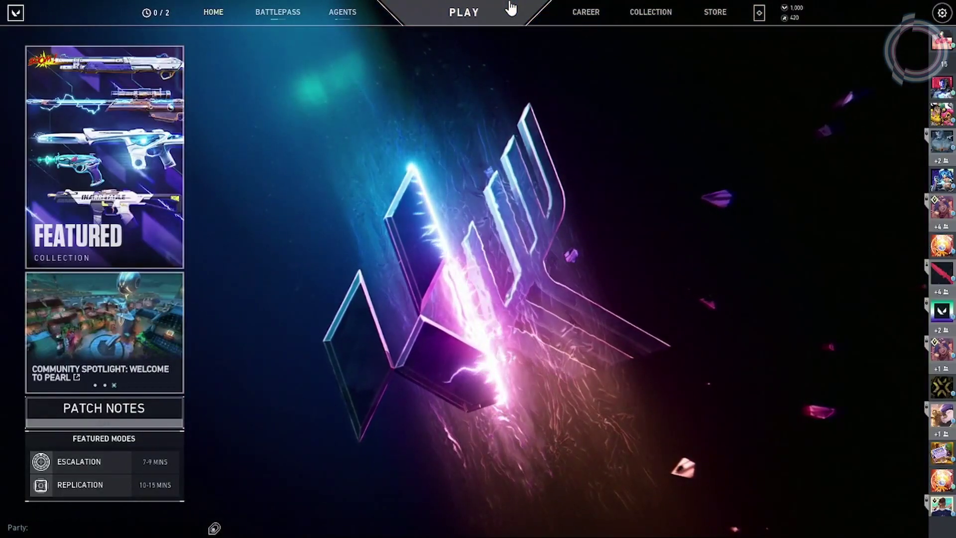
{"action": "mouse_move", "coordinate": [952, 280]}
{"action": "mouse_move", "coordinate": [917, 98]}
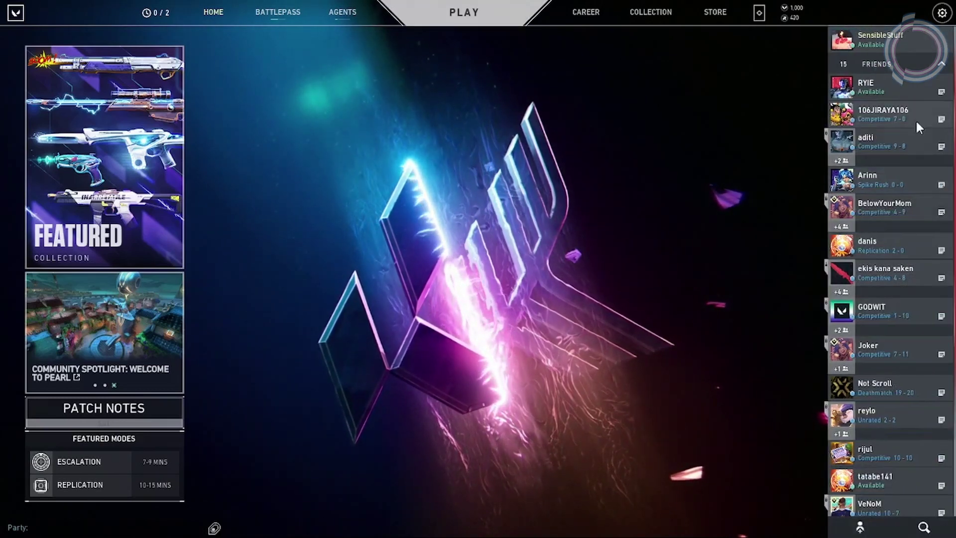